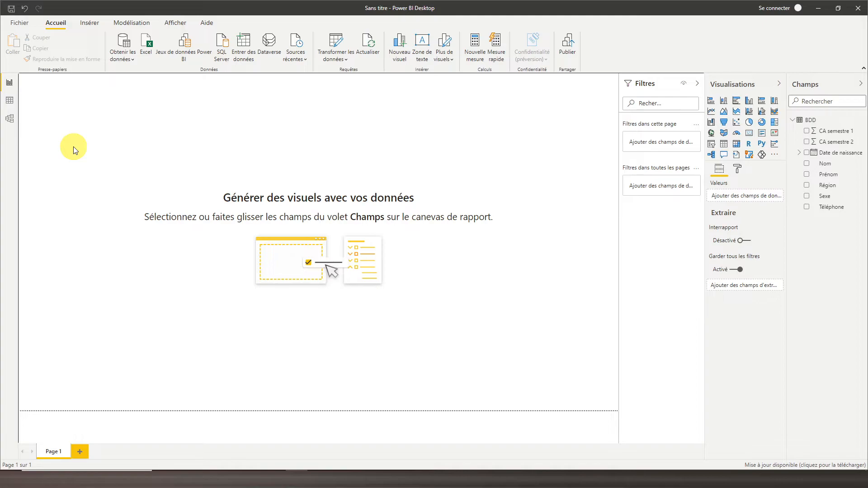
- Create a matrix visual showing CA semestre 1 with Région as rows and Sexe as columns, and enlarge it to fit
{"action": "left_click", "coordinate": [9, 100]}
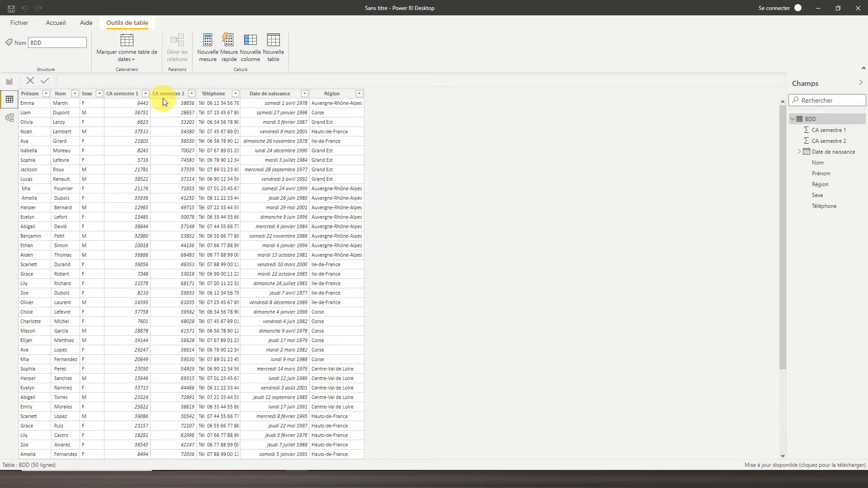
{"action": "left_click", "coordinate": [9, 83]}
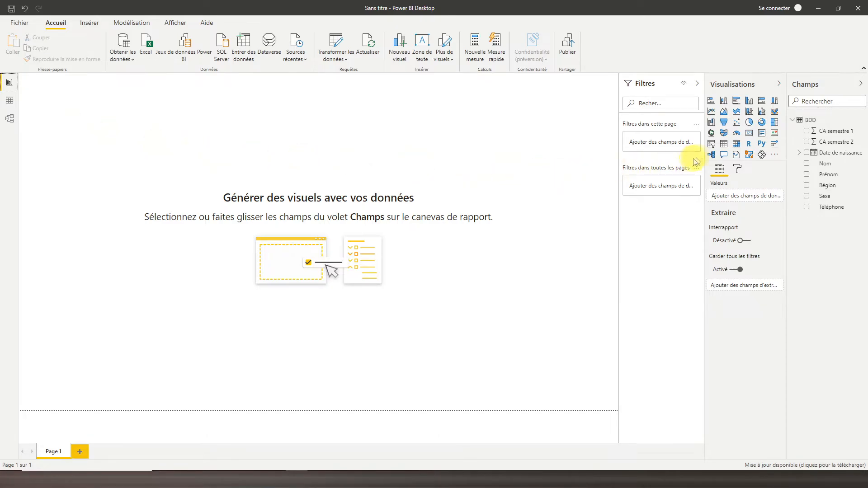
{"action": "left_click", "coordinate": [737, 147]}
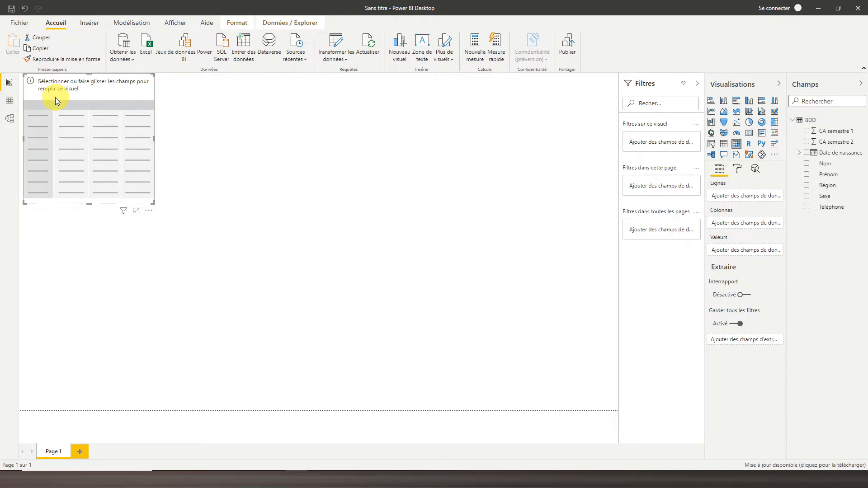
{"action": "left_click", "coordinate": [807, 132]}
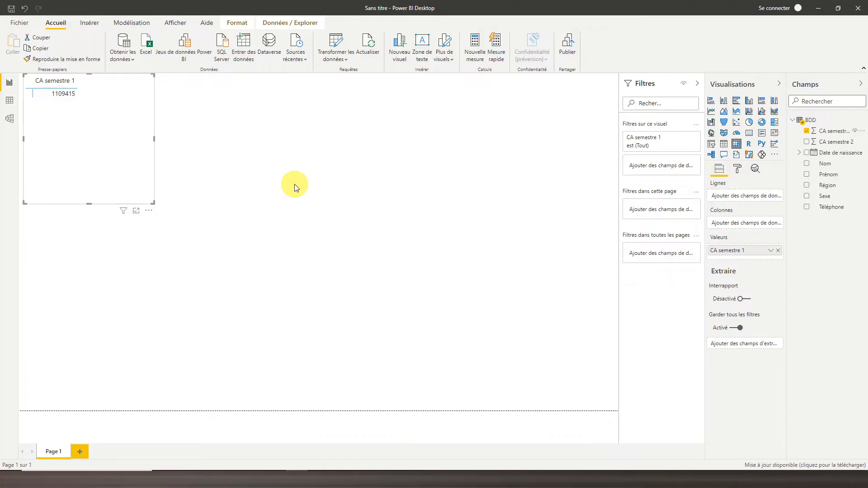
{"action": "left_click", "coordinate": [807, 186]}
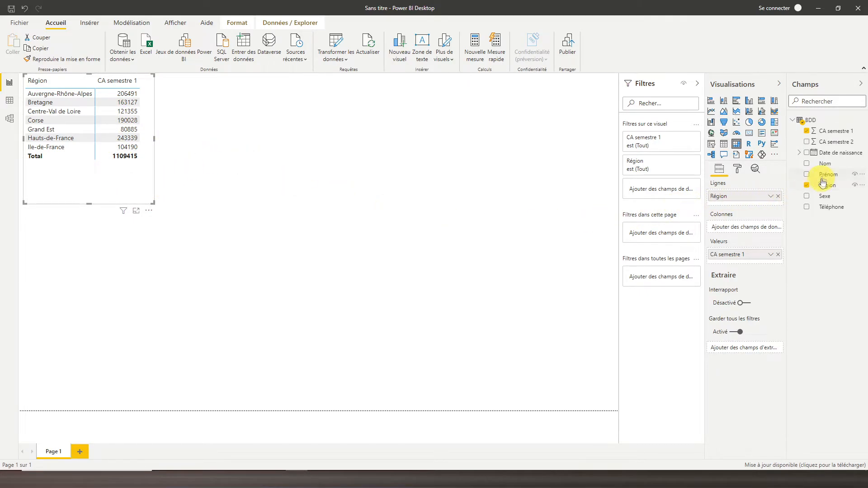
{"action": "left_click", "coordinate": [809, 198]}
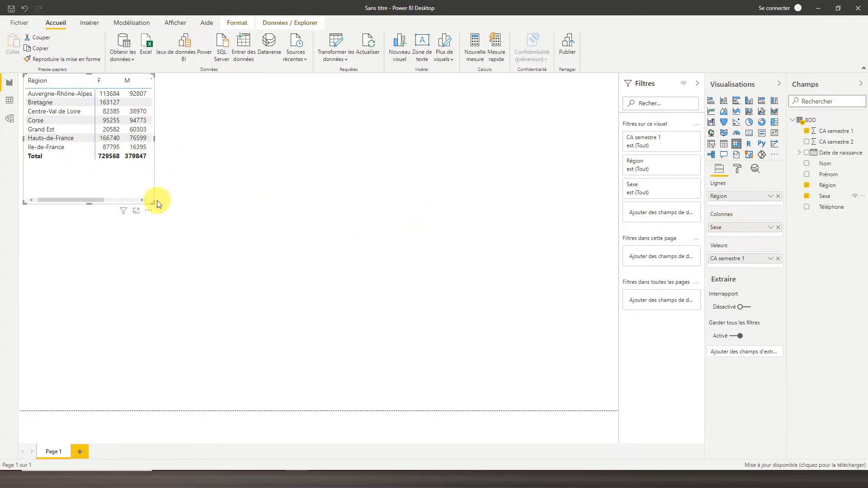
{"action": "left_click_drag", "start_coordinate": [154, 203], "coordinate": [228, 225]}
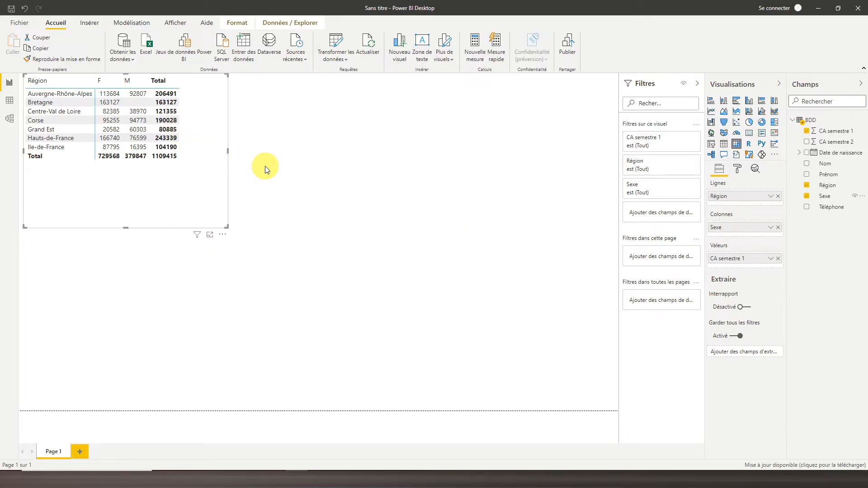
- Try Nom as a second row level under Région with Auvergne-Rhône-Alpes expanded, and remove that field again
{"action": "left_click", "coordinate": [808, 167]}
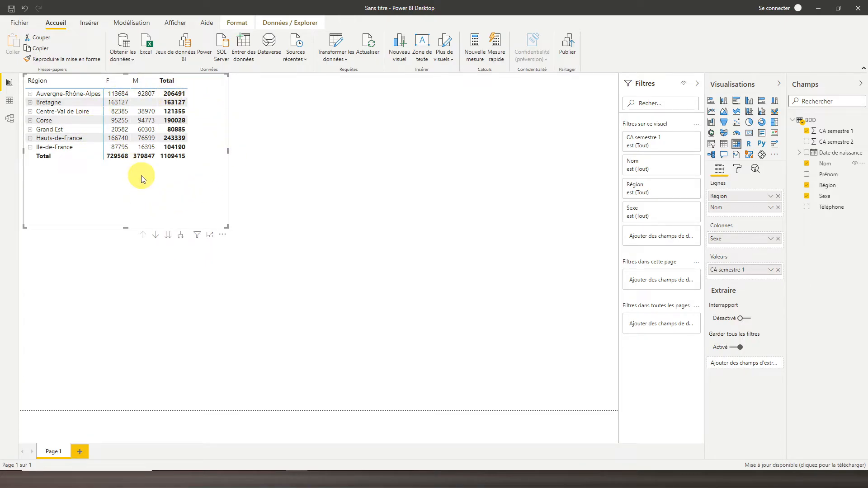
{"action": "left_click", "coordinate": [29, 95]}
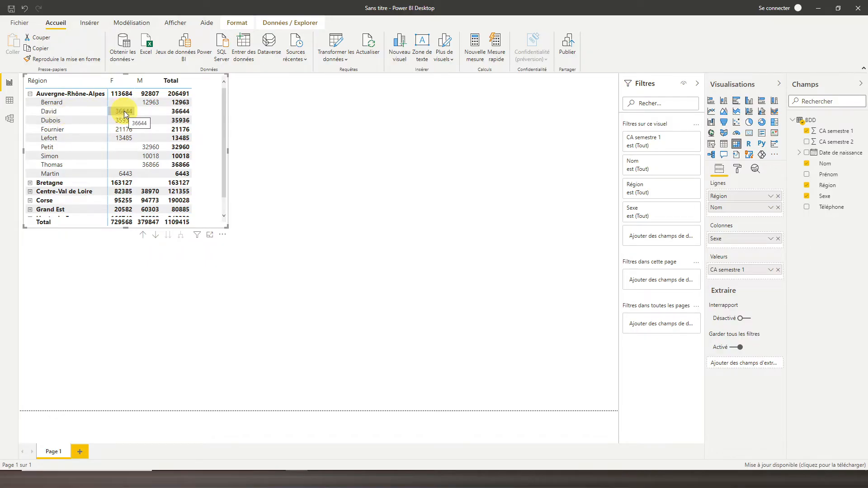
{"action": "left_click", "coordinate": [778, 208]}
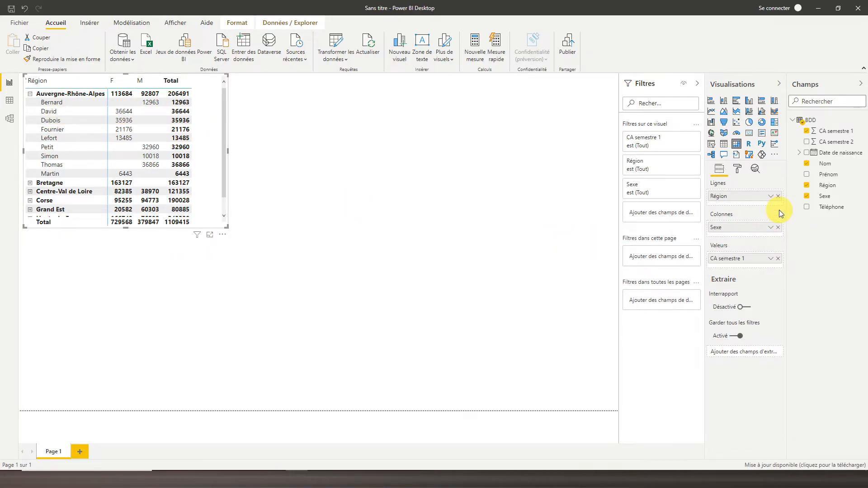
- Add Prénom as the row level under Région and expand the Auvergne-Rhône-Alpes and Bretagne rows
{"action": "left_click", "coordinate": [808, 175]}
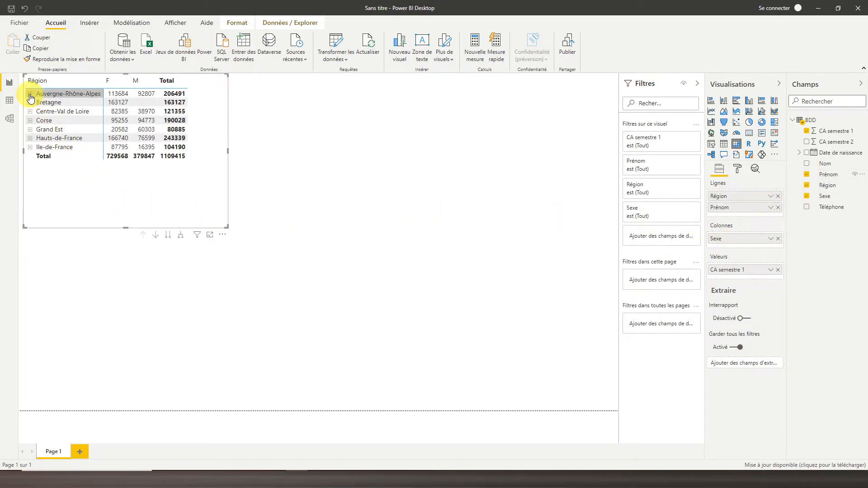
{"action": "left_click", "coordinate": [30, 95]}
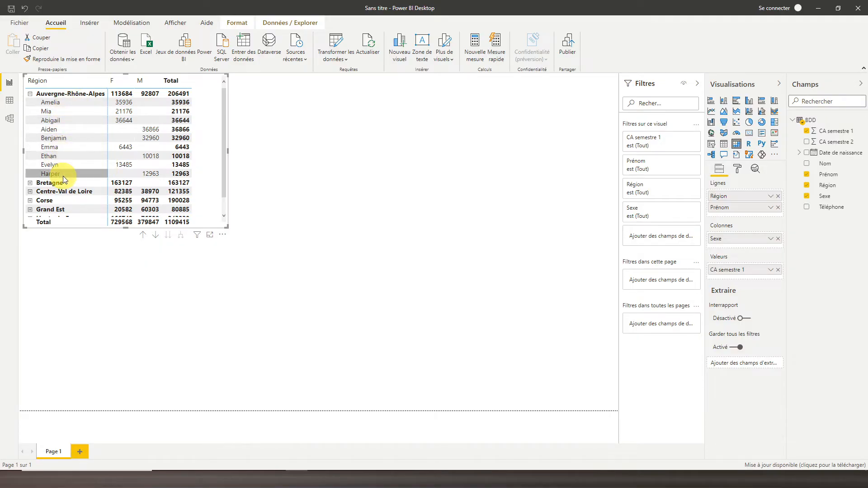
{"action": "left_click", "coordinate": [30, 183]}
{"action": "scroll", "coordinate": [70, 184], "scroll_direction": "down", "scroll_amount": 3}
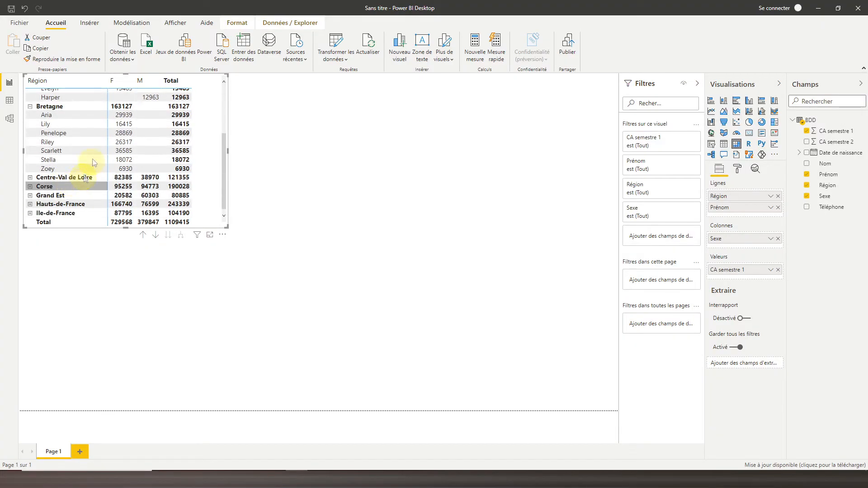
{"action": "scroll", "coordinate": [61, 150], "scroll_direction": "up", "scroll_amount": 3}
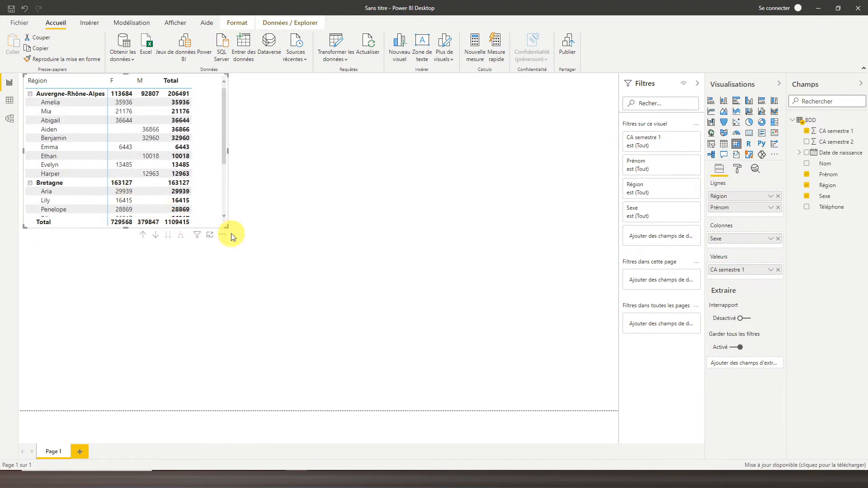
- Enlarge the matrix so all its rows fit, and expand the Centre-Val de Loire row
{"action": "left_click_drag", "start_coordinate": [226, 228], "coordinate": [270, 310]}
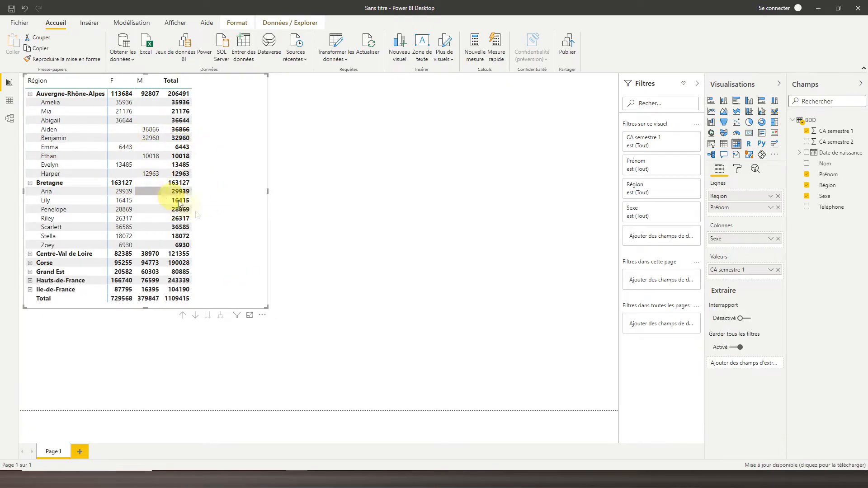
{"action": "left_click_drag", "start_coordinate": [266, 314], "coordinate": [259, 316]}
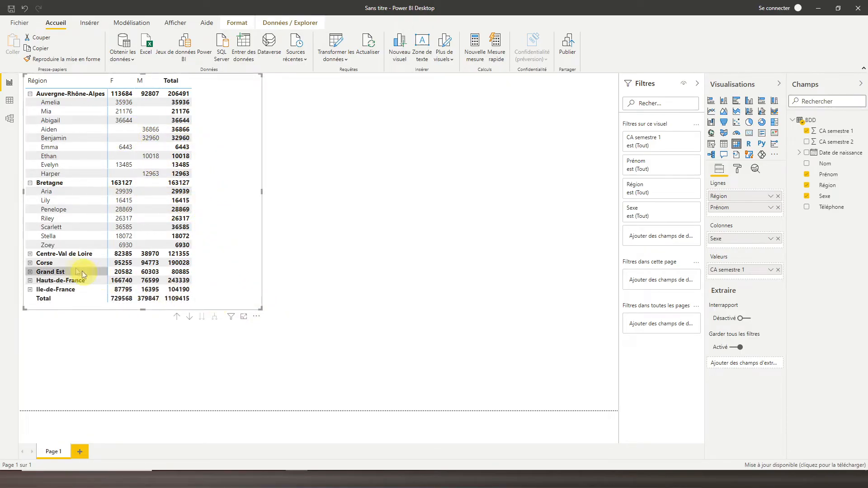
{"action": "left_click", "coordinate": [30, 255]}
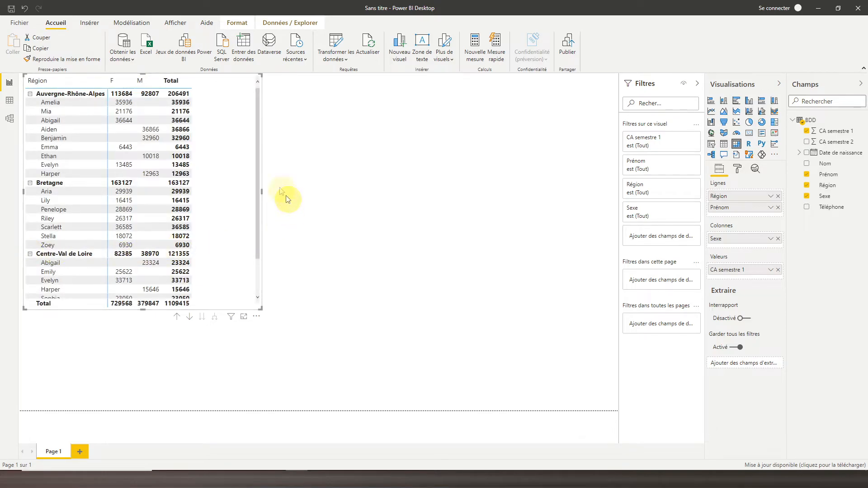
{"action": "left_click_drag", "start_coordinate": [256, 193], "coordinate": [262, 174]}
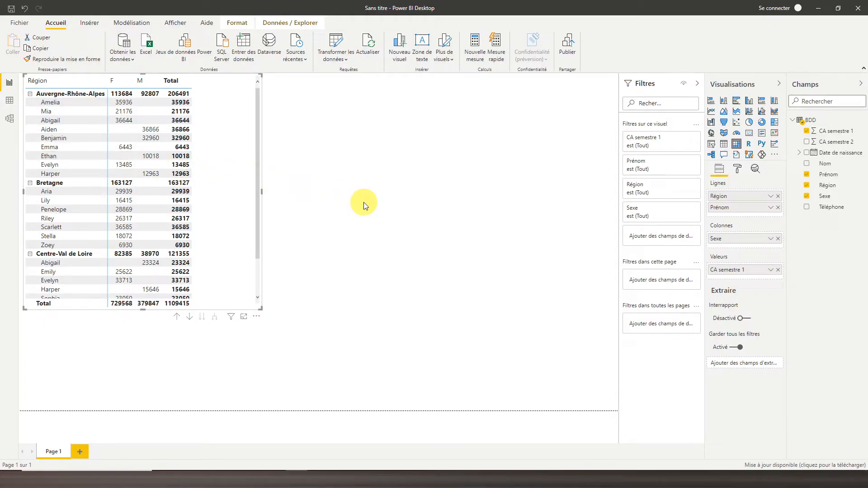
- Add Téléphone as the third row level and expand the first Prénom entry under Auvergne-Rhône-Alpes
{"action": "left_click", "coordinate": [808, 208]}
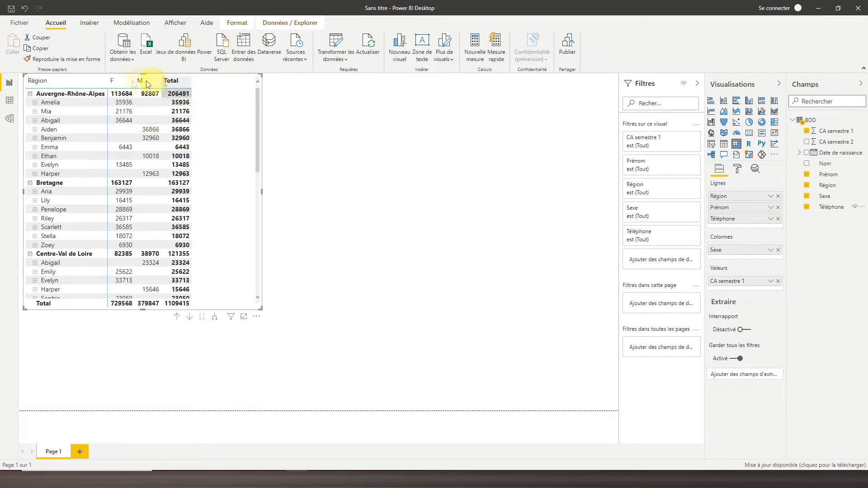
{"action": "left_click", "coordinate": [35, 103]}
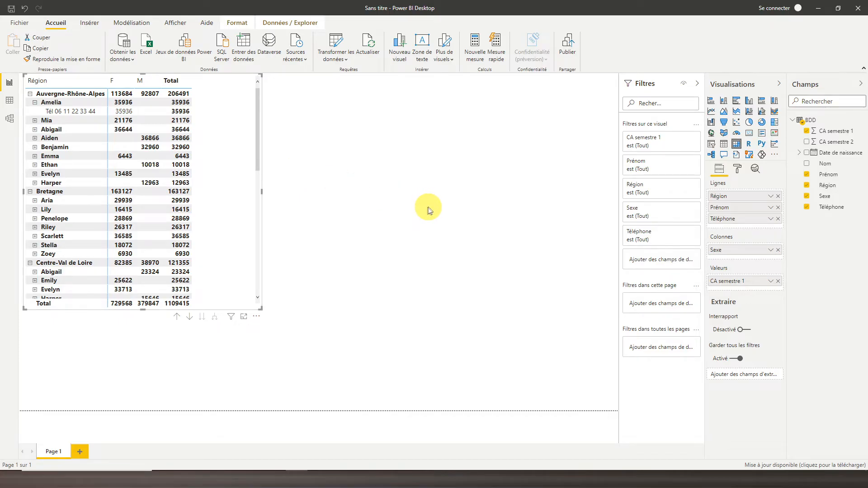
- Show the matrix's formatting options and move the matrix towards the middle of the report page
{"action": "left_click", "coordinate": [738, 169]}
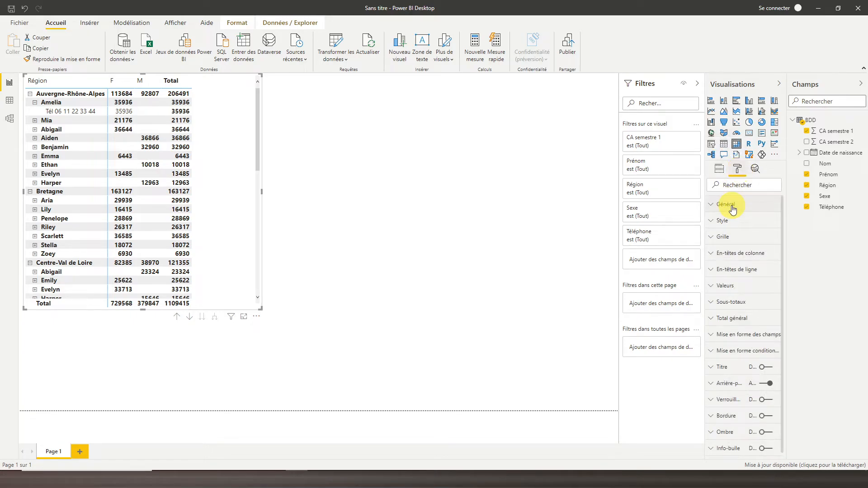
{"action": "left_click", "coordinate": [733, 210]}
{"action": "left_click", "coordinate": [733, 210]}
{"action": "left_click_drag", "start_coordinate": [231, 183], "coordinate": [396, 224]}
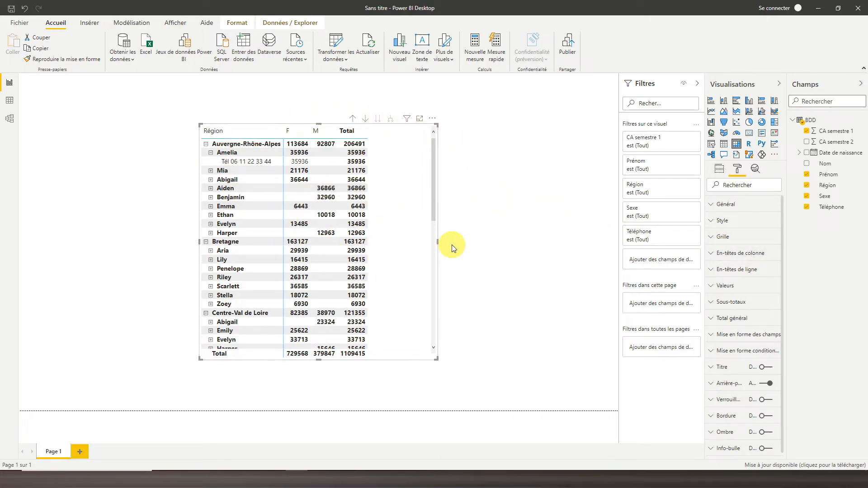
- Try the En-tête en gras style on the matrix and undo it
{"action": "left_click", "coordinate": [723, 221]}
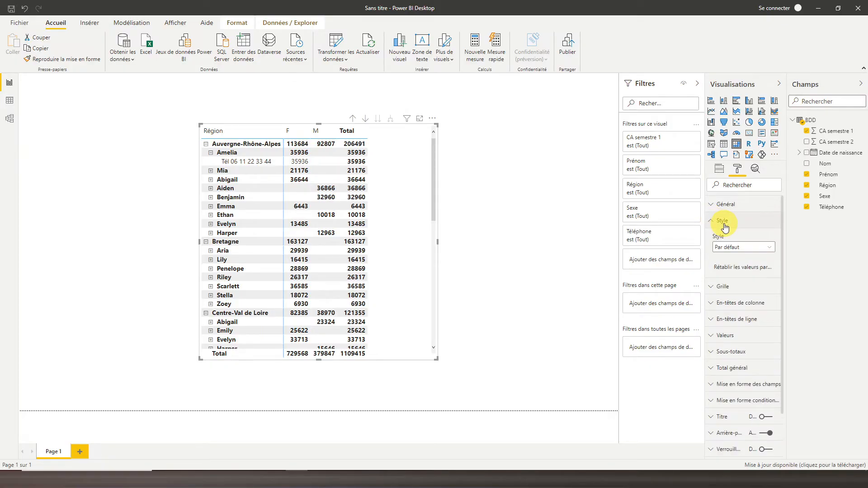
{"action": "left_click", "coordinate": [757, 247]}
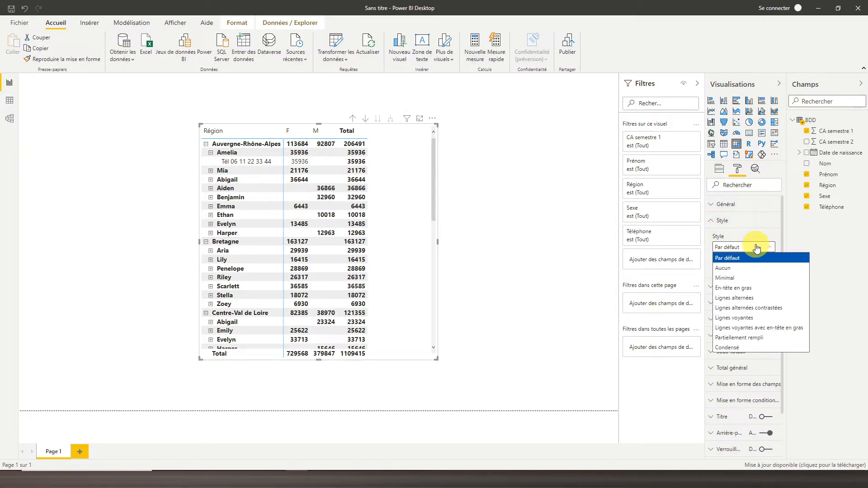
{"action": "left_click", "coordinate": [764, 290]}
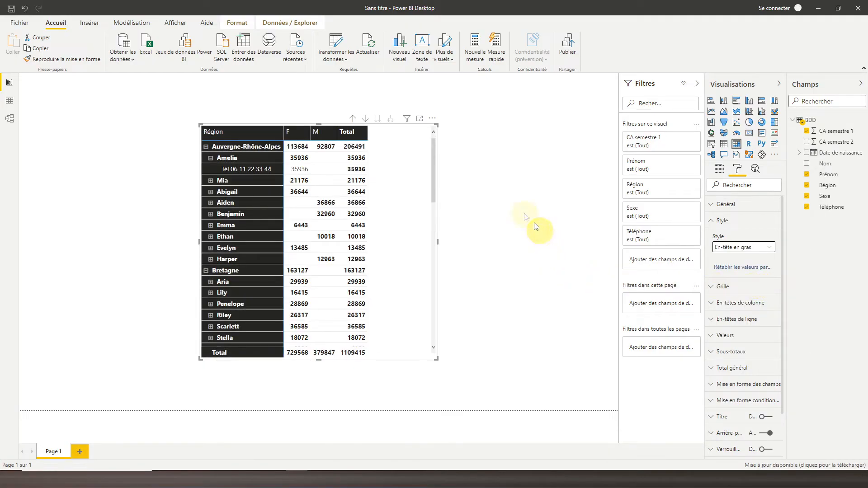
{"action": "left_click", "coordinate": [723, 247]}
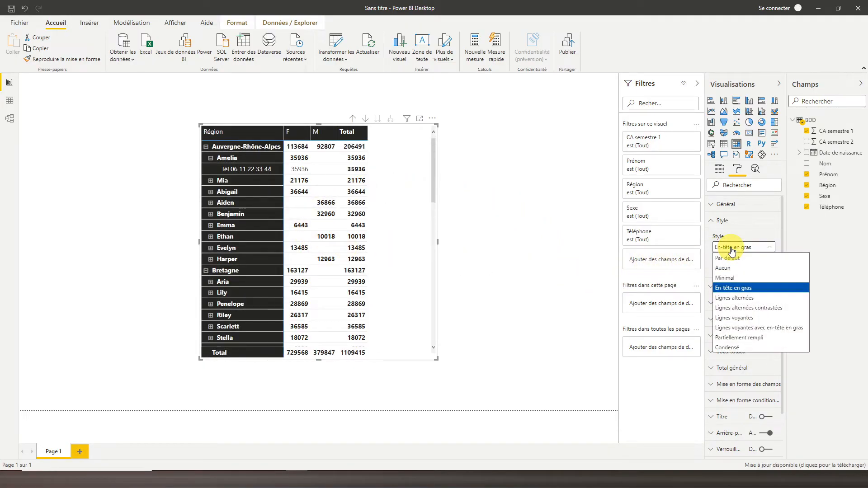
{"action": "left_click", "coordinate": [736, 290]}
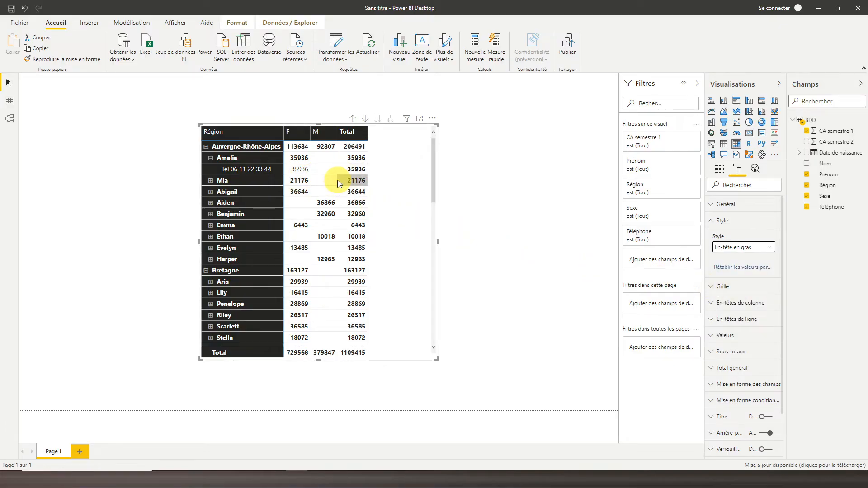
{"action": "left_click", "coordinate": [25, 10]}
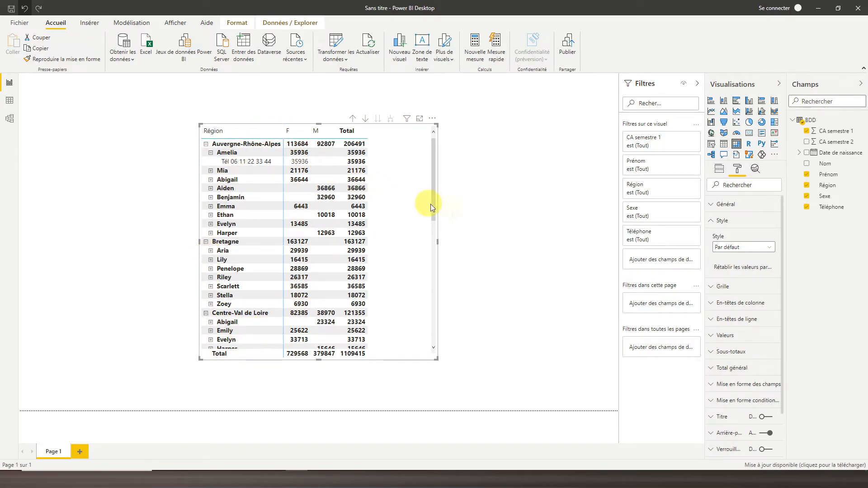
- Try the Lignes alternées style on the matrix and undo it
{"action": "left_click", "coordinate": [744, 248]}
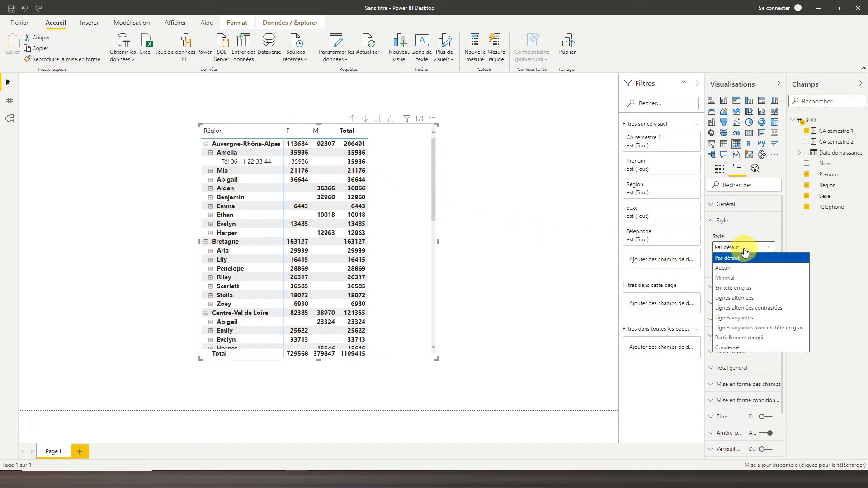
{"action": "left_click", "coordinate": [754, 299]}
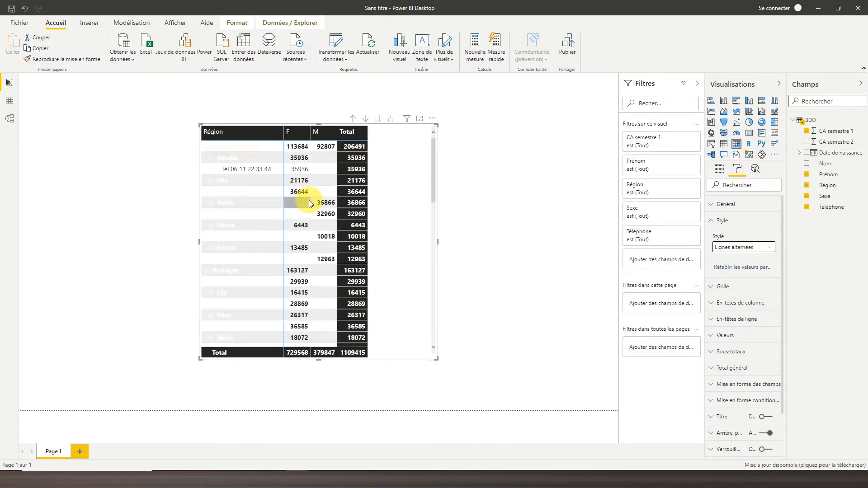
{"action": "left_click", "coordinate": [26, 8]}
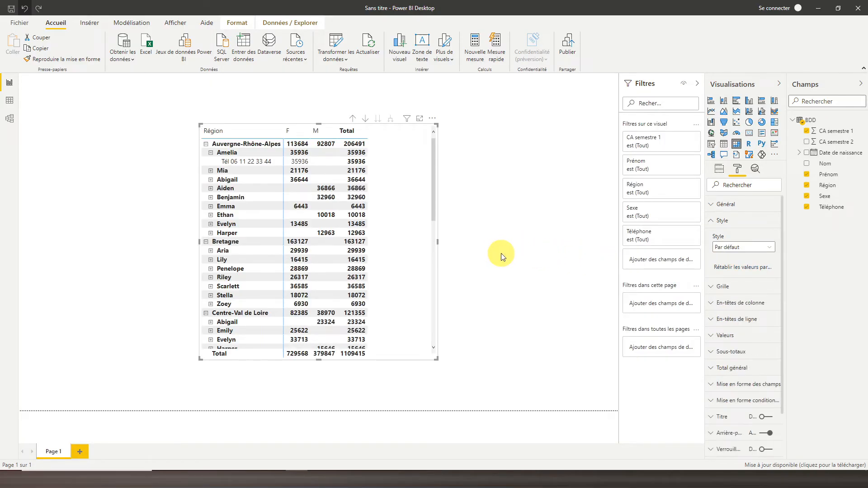
{"action": "left_click", "coordinate": [720, 220]}
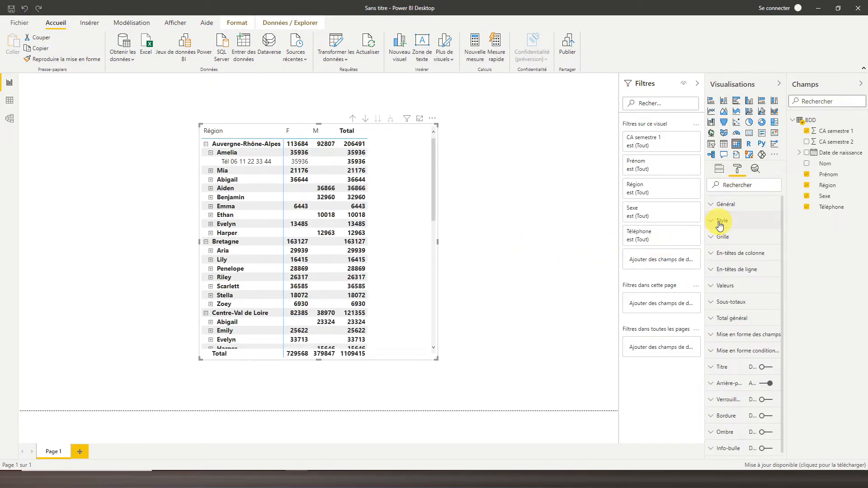
- Set the outline colour (Couleur du contour) of the matrix grid to black and check it down the matrix
{"action": "left_click", "coordinate": [723, 238]}
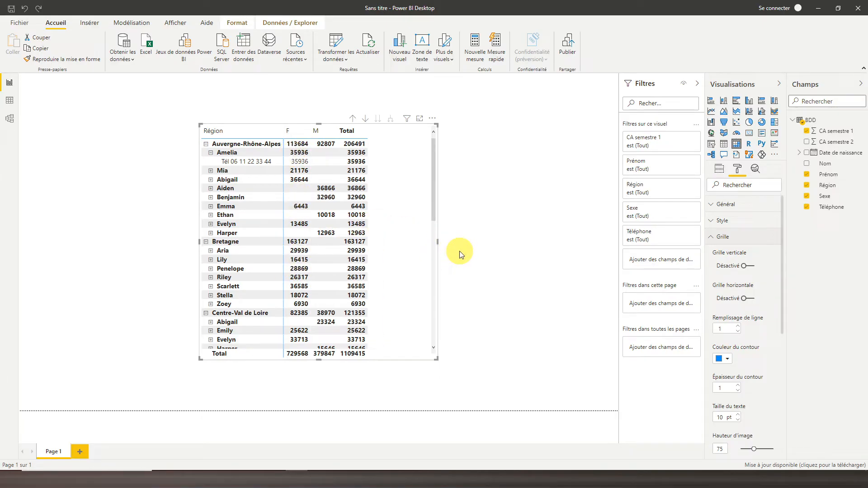
{"action": "scroll", "coordinate": [748, 283], "scroll_direction": "down", "scroll_amount": 2}
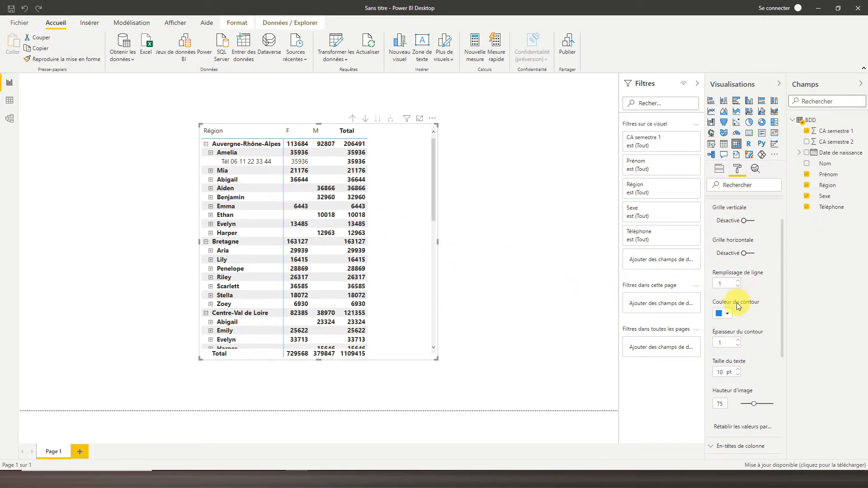
{"action": "left_click", "coordinate": [728, 314]}
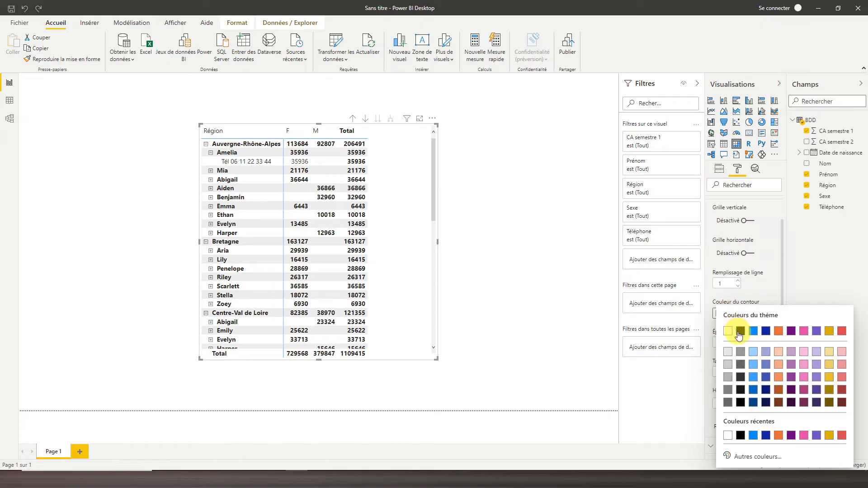
{"action": "left_click", "coordinate": [740, 332]}
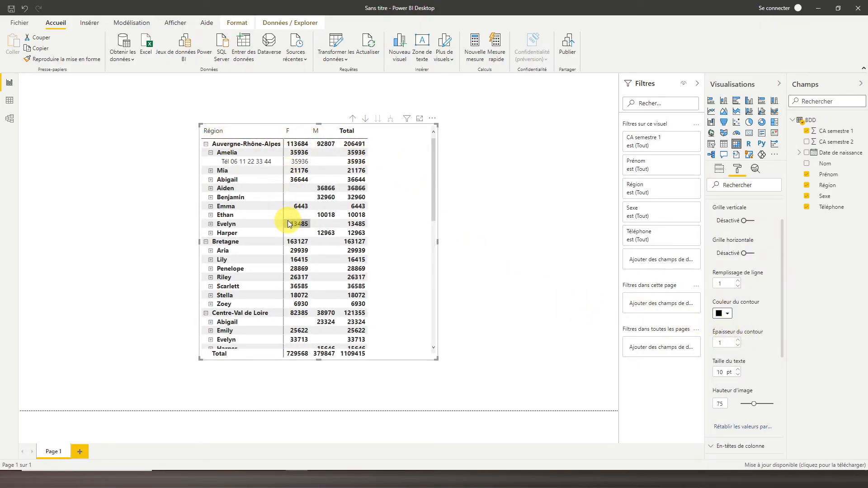
{"action": "scroll", "coordinate": [287, 220], "scroll_direction": "down", "scroll_amount": 15}
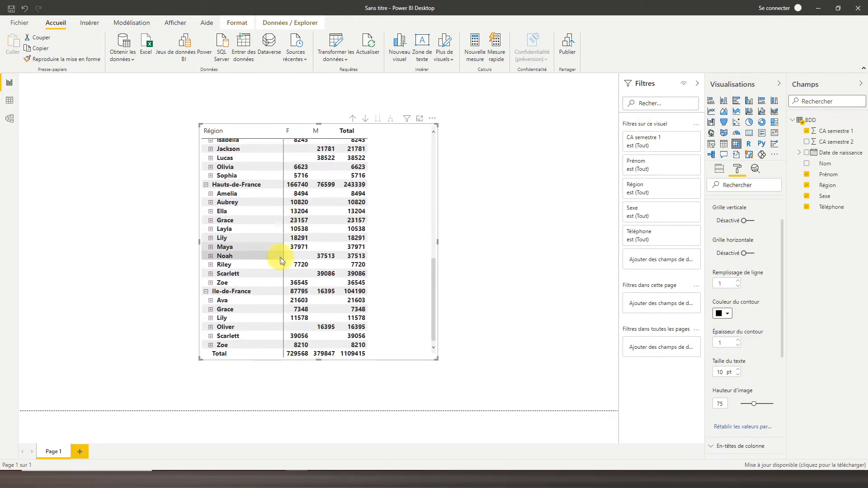
{"action": "scroll", "coordinate": [282, 258], "scroll_direction": "up", "scroll_amount": 15}
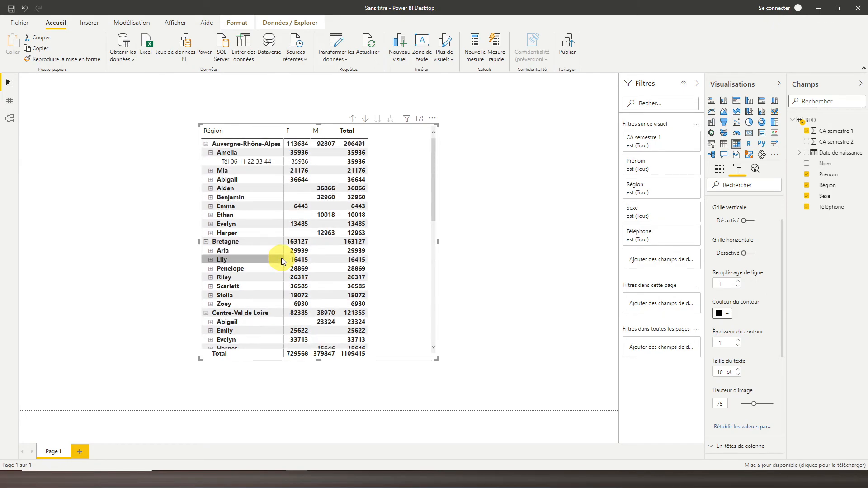
- Collapse Auvergne-Rhône-Alpes, Bretagne and Centre-Val de Loire, and expand the first Prénom entry under Corse
{"action": "left_click", "coordinate": [206, 145]}
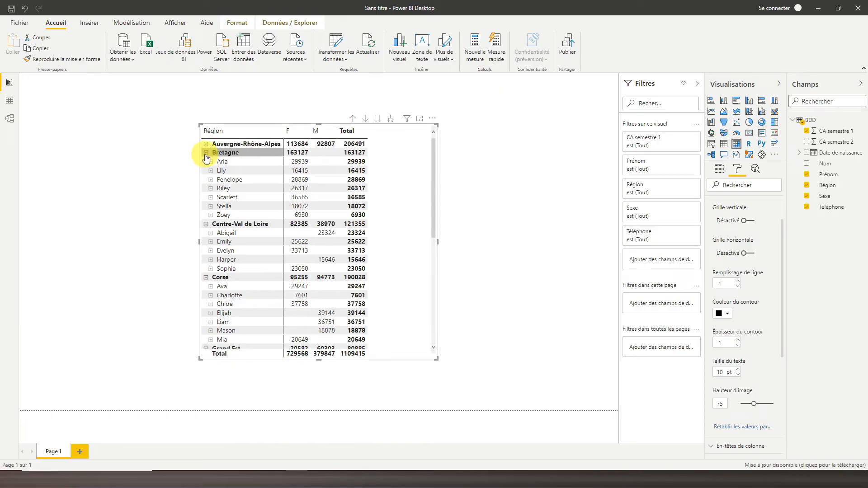
{"action": "left_click", "coordinate": [206, 153]}
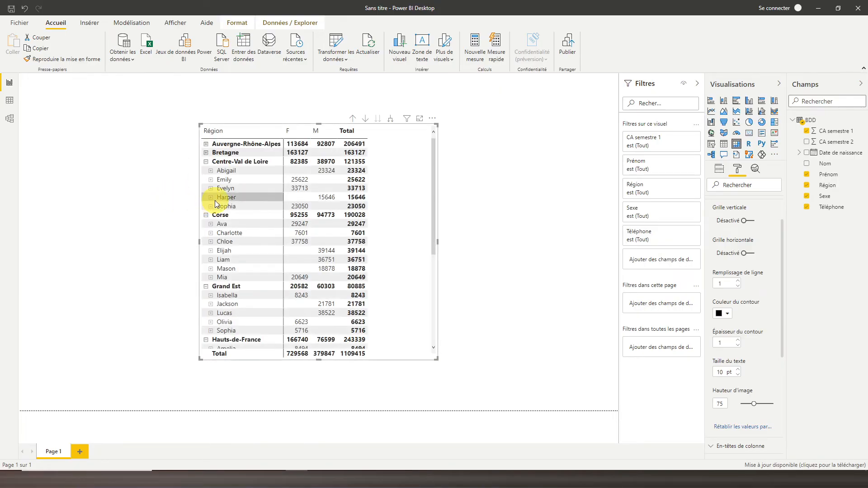
{"action": "left_click", "coordinate": [206, 162]}
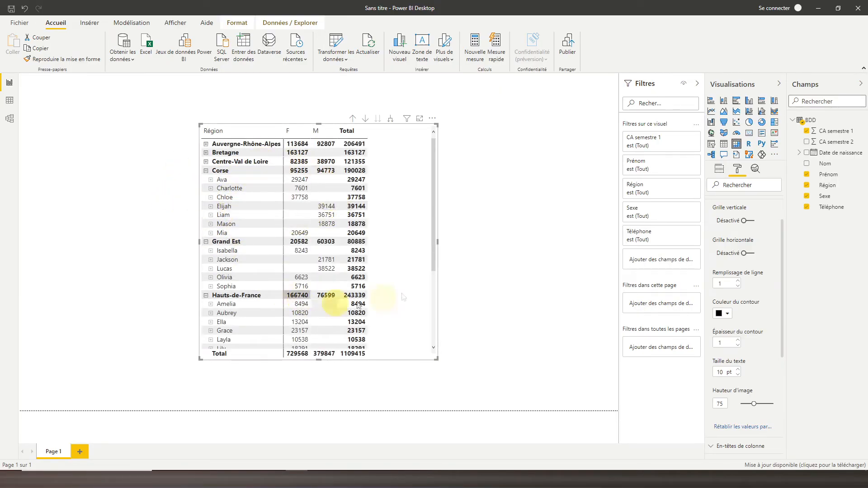
{"action": "left_click", "coordinate": [212, 180]}
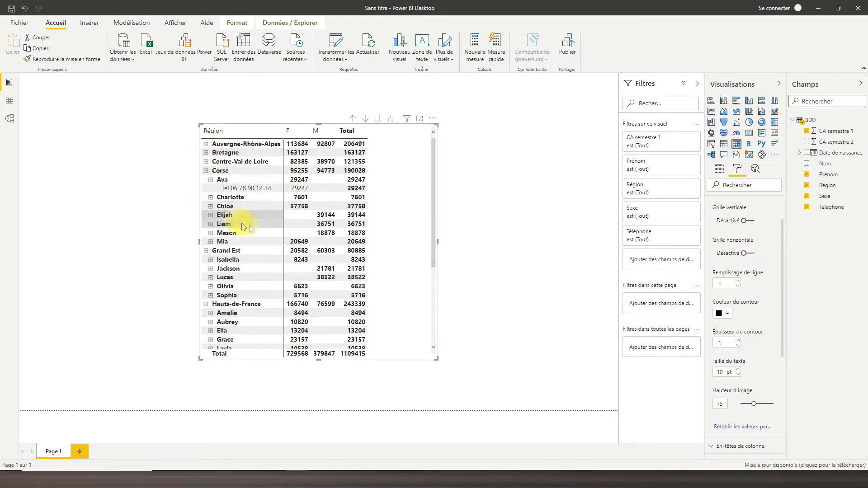
- Set the column headers' font colour to black and their background colour to light grey
{"action": "scroll", "coordinate": [723, 315], "scroll_direction": "down", "scroll_amount": 1}
{"action": "scroll", "coordinate": [723, 312], "scroll_direction": "down", "scroll_amount": 3}
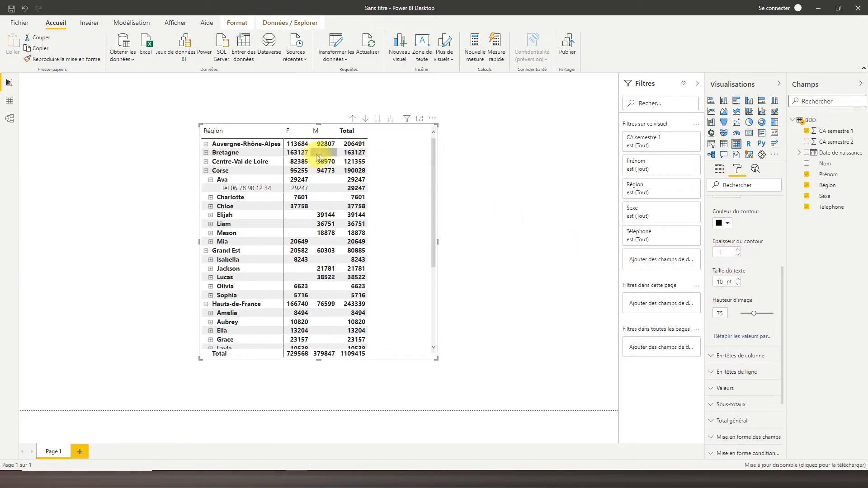
{"action": "scroll", "coordinate": [726, 264], "scroll_direction": "up", "scroll_amount": 6}
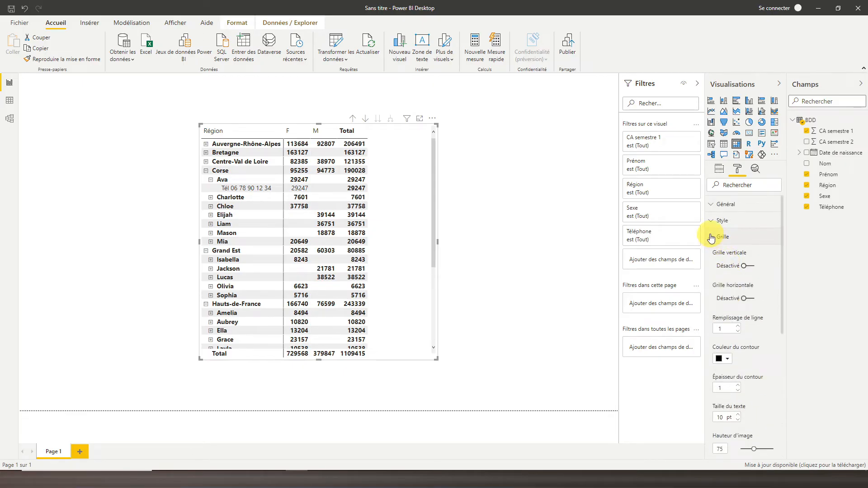
{"action": "left_click", "coordinate": [712, 237]}
{"action": "left_click", "coordinate": [714, 255]}
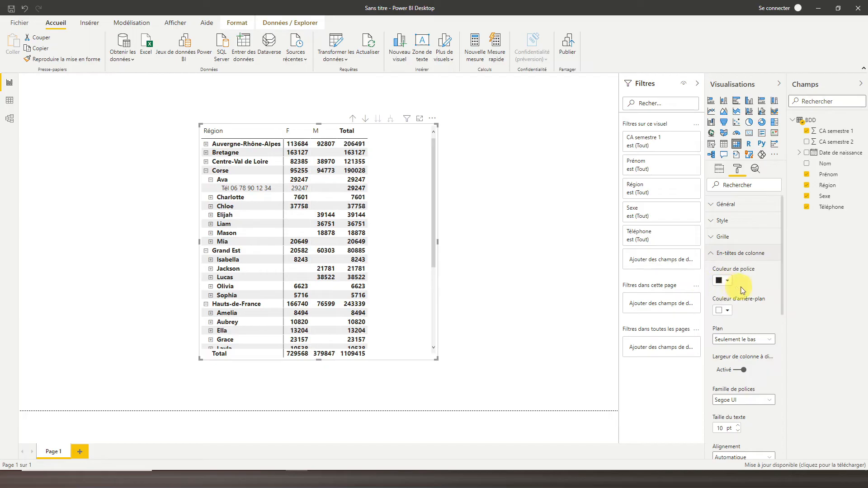
{"action": "left_click", "coordinate": [727, 281]}
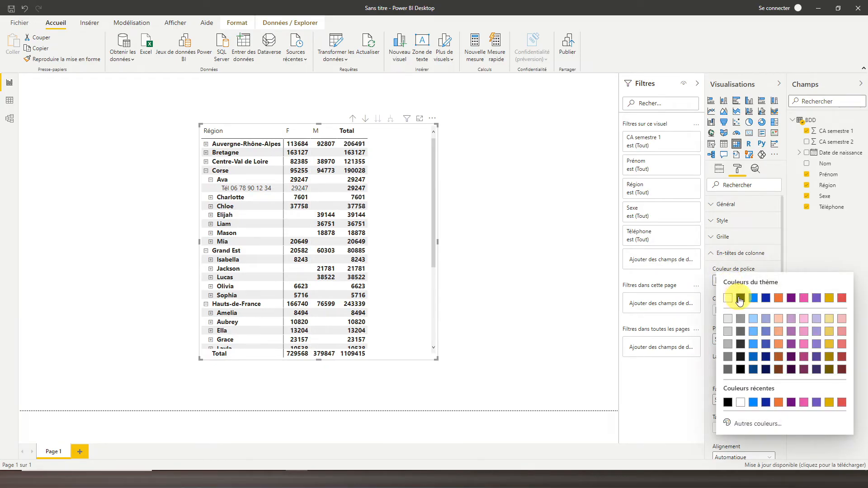
{"action": "left_click", "coordinate": [740, 298]}
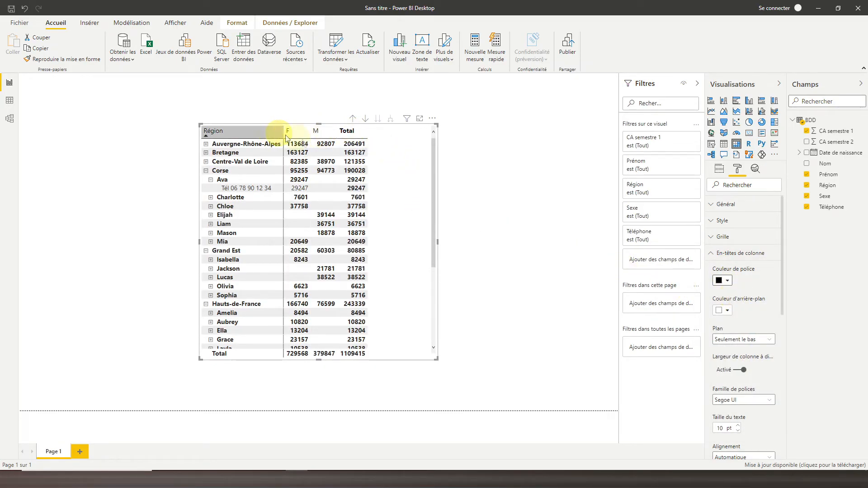
{"action": "left_click", "coordinate": [729, 312]}
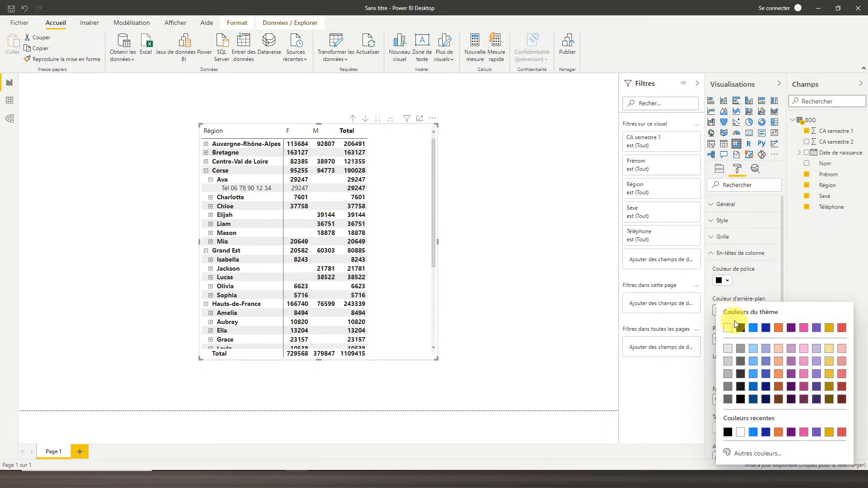
{"action": "left_click", "coordinate": [730, 350]}
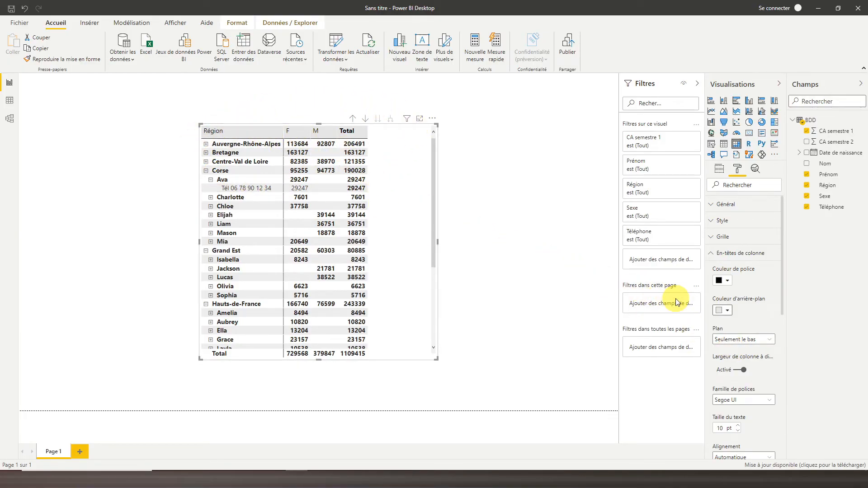
- Set the column headers' alignment to Centre and narrow the matrix to remove the empty space beside the Total column
{"action": "scroll", "coordinate": [724, 318], "scroll_direction": "down", "scroll_amount": 2}
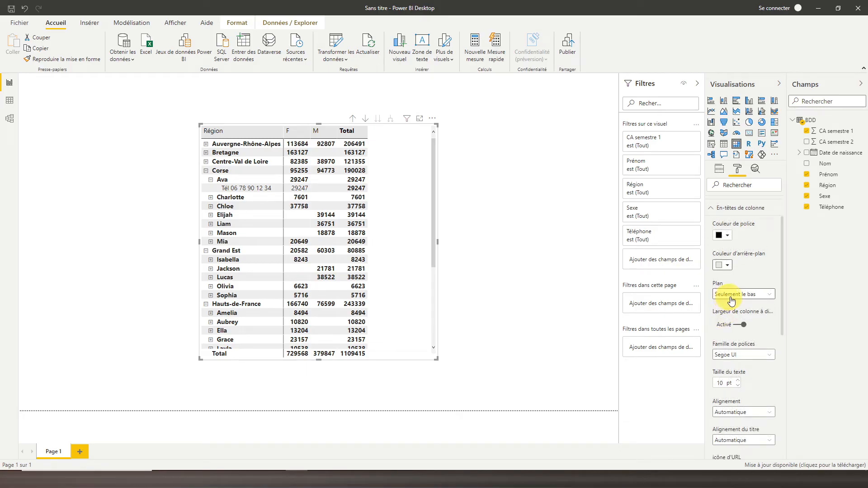
{"action": "left_click", "coordinate": [732, 298]}
{"action": "left_click", "coordinate": [732, 300]}
{"action": "scroll", "coordinate": [721, 310], "scroll_direction": "down", "scroll_amount": 2}
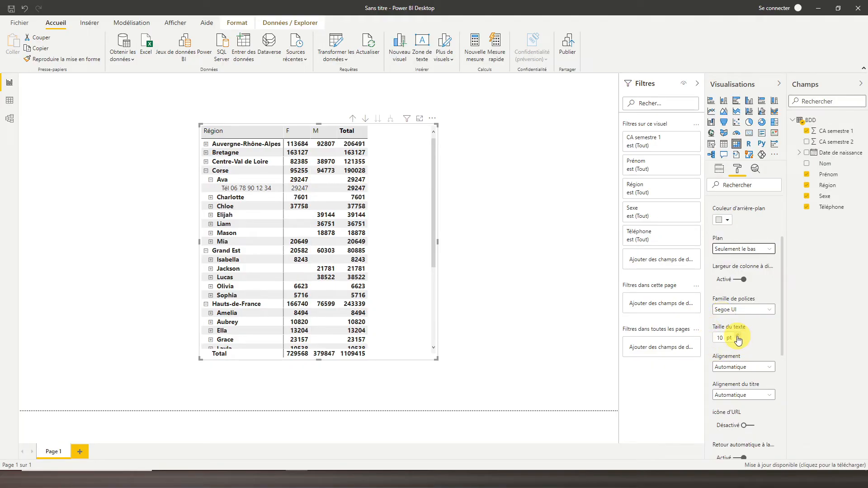
{"action": "scroll", "coordinate": [730, 339], "scroll_direction": "down", "scroll_amount": 1}
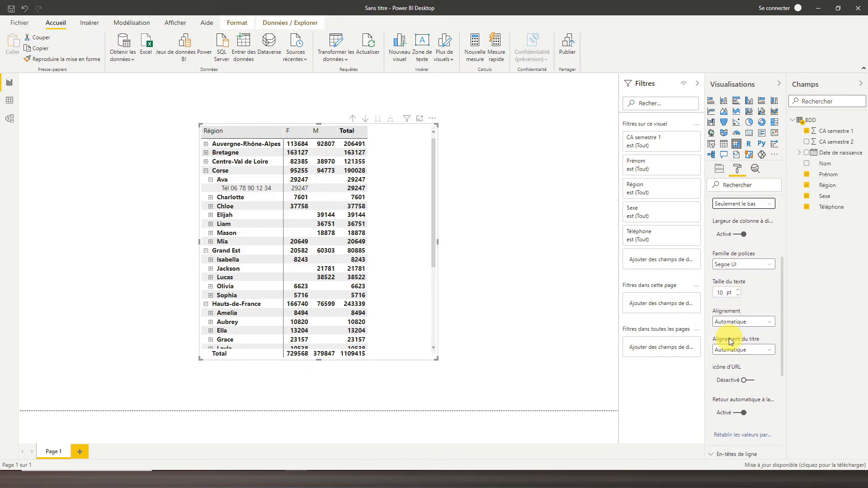
{"action": "left_click", "coordinate": [733, 321]}
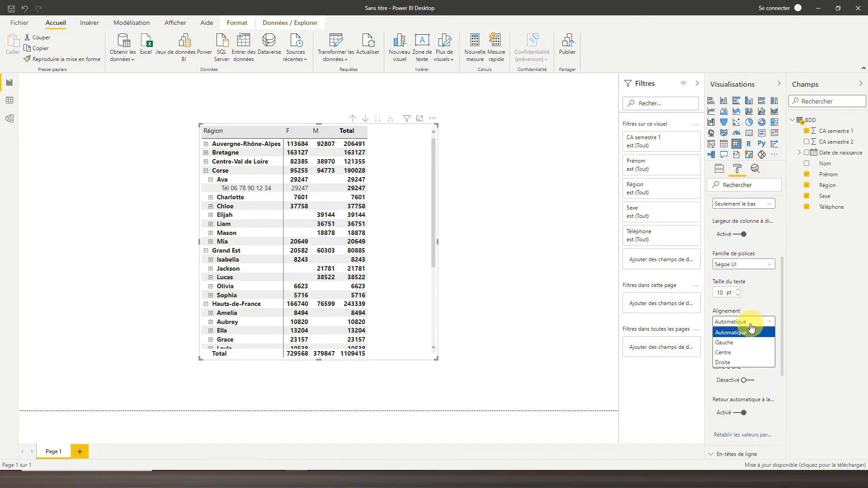
{"action": "left_click", "coordinate": [730, 353]}
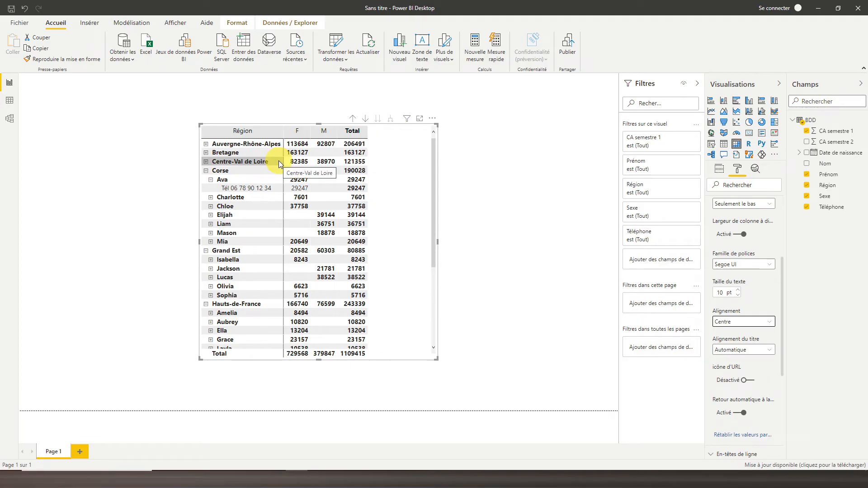
{"action": "left_click_drag", "start_coordinate": [429, 241], "coordinate": [392, 238]}
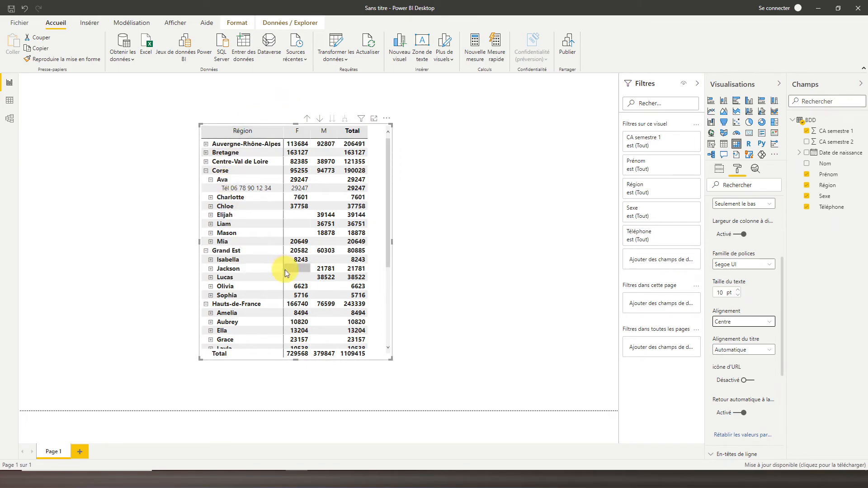
- Set the title alignment (Alignement du titre) of the column headers to Centre
{"action": "scroll", "coordinate": [740, 324], "scroll_direction": "down", "scroll_amount": 2}
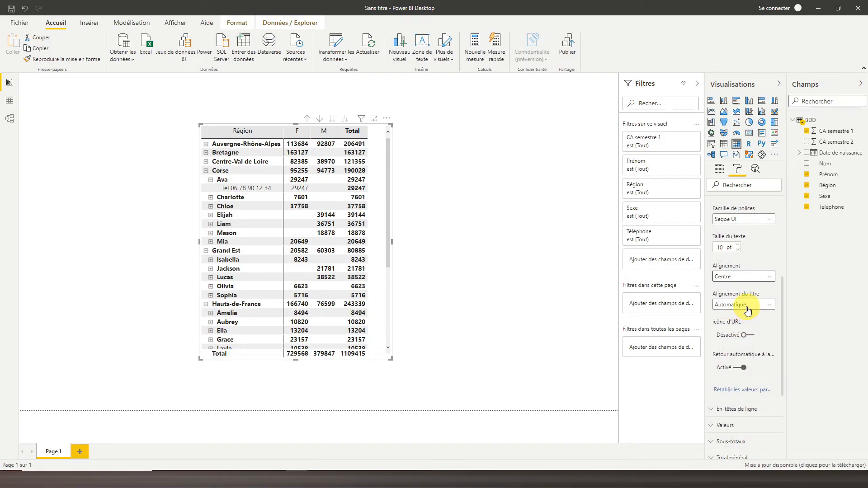
{"action": "left_click", "coordinate": [748, 311]}
{"action": "left_click", "coordinate": [738, 337]}
- Try red as the row headers' font colour, and replace it with black
{"action": "scroll", "coordinate": [721, 310], "scroll_direction": "down", "scroll_amount": 4}
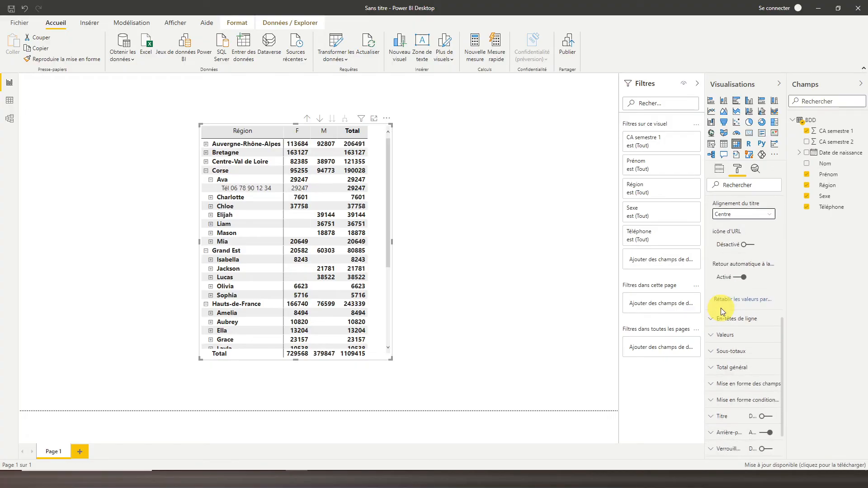
{"action": "left_click", "coordinate": [730, 320]}
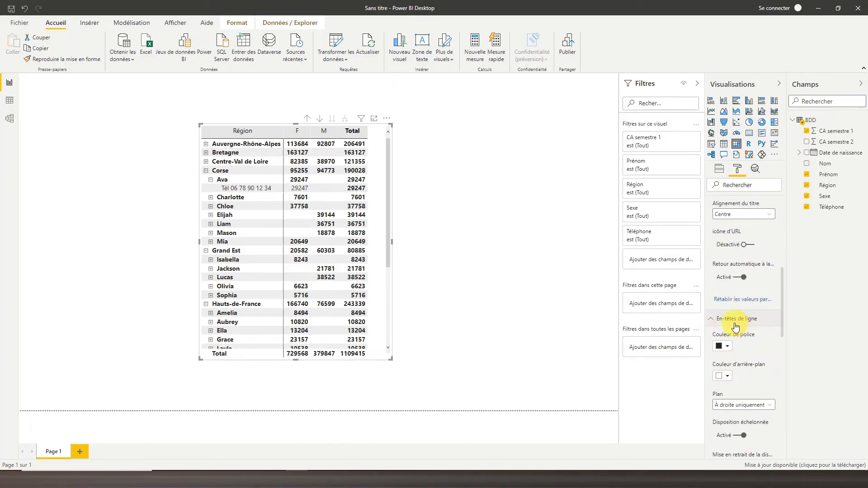
{"action": "scroll", "coordinate": [736, 325], "scroll_direction": "down", "scroll_amount": 4}
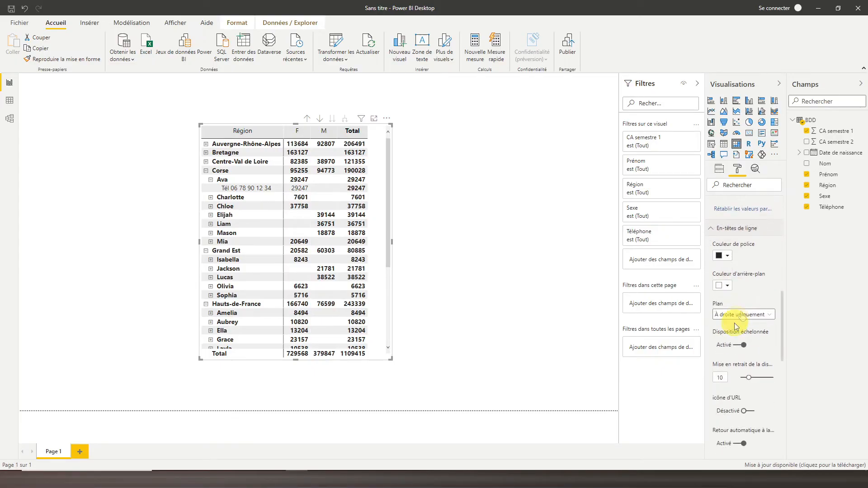
{"action": "left_click", "coordinate": [725, 256]}
{"action": "left_click", "coordinate": [842, 273]}
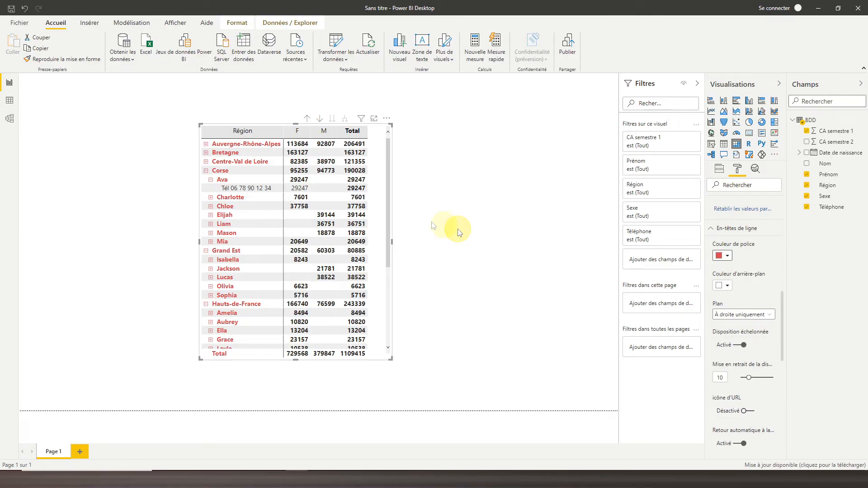
{"action": "left_click", "coordinate": [725, 256]}
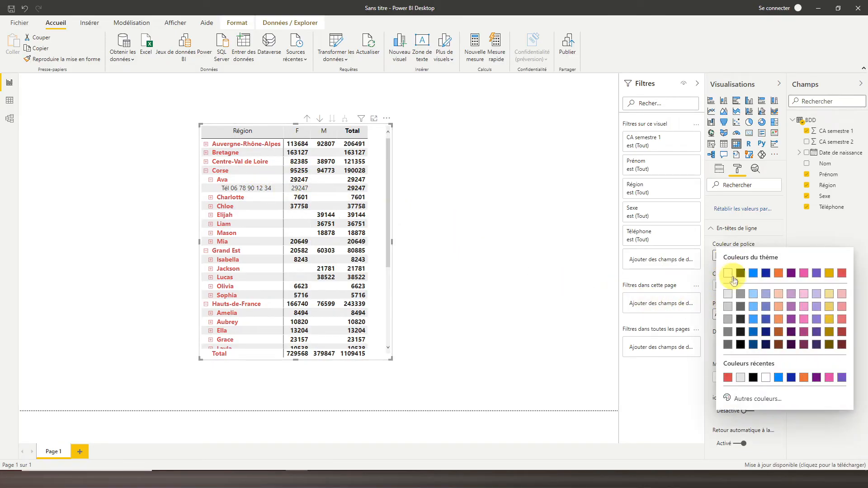
{"action": "left_click", "coordinate": [740, 273]}
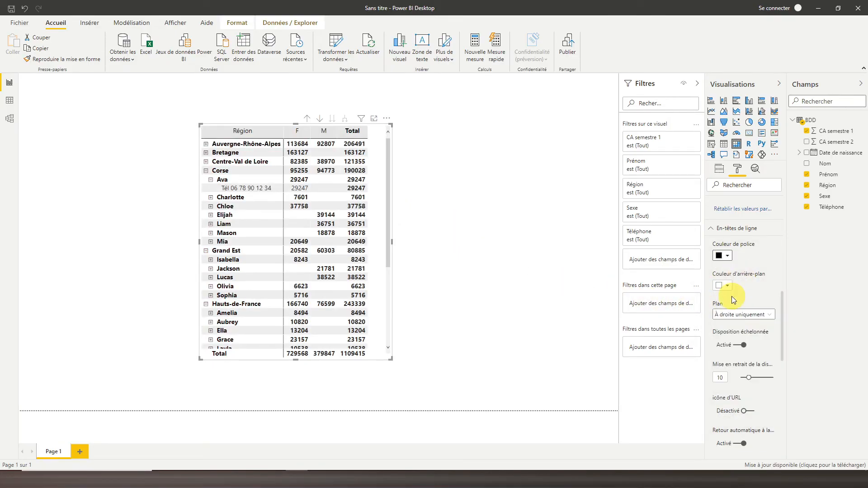
- Review the remaining row header options and the matrix values' colour and banding settings
{"action": "scroll", "coordinate": [735, 294], "scroll_direction": "down", "scroll_amount": 1}
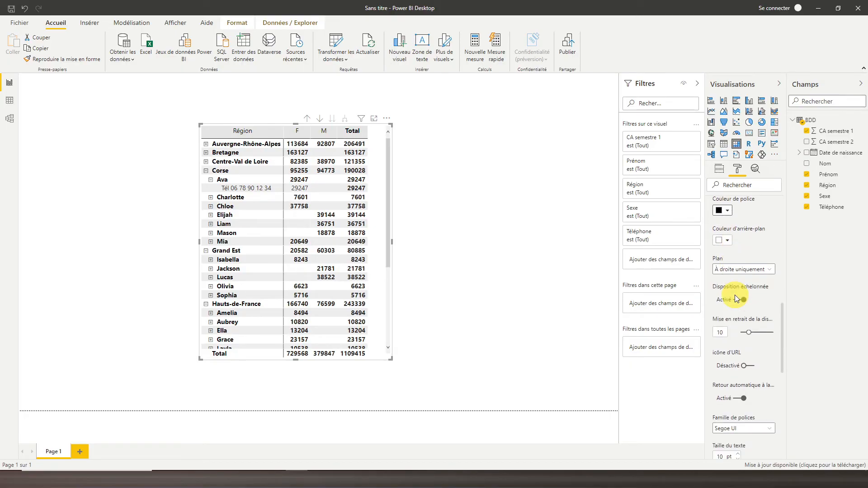
{"action": "scroll", "coordinate": [733, 283], "scroll_direction": "down", "scroll_amount": 4}
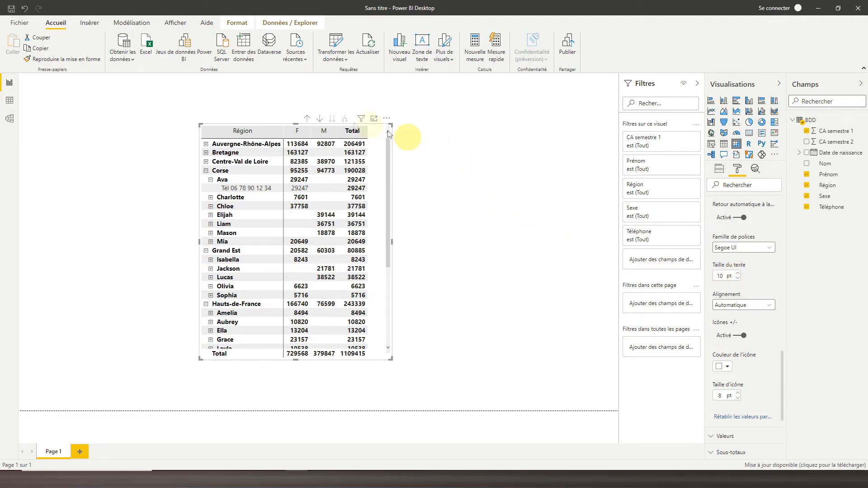
{"action": "scroll", "coordinate": [733, 321], "scroll_direction": "down", "scroll_amount": 3}
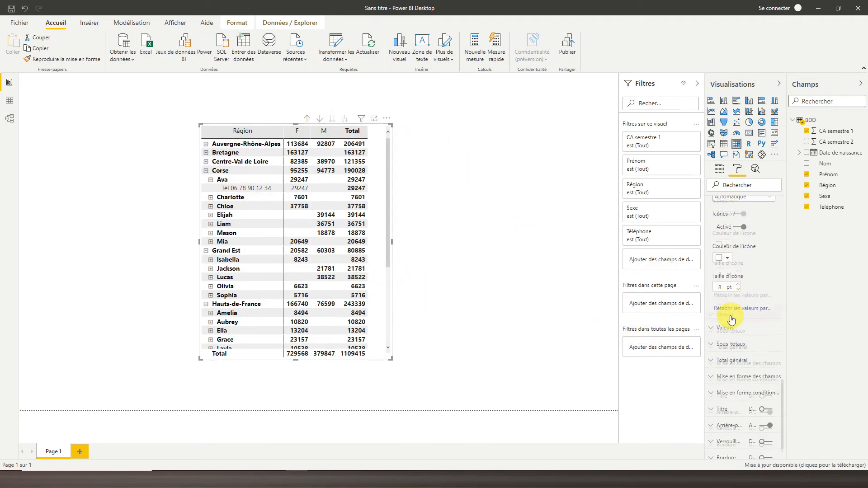
{"action": "left_click", "coordinate": [721, 302]}
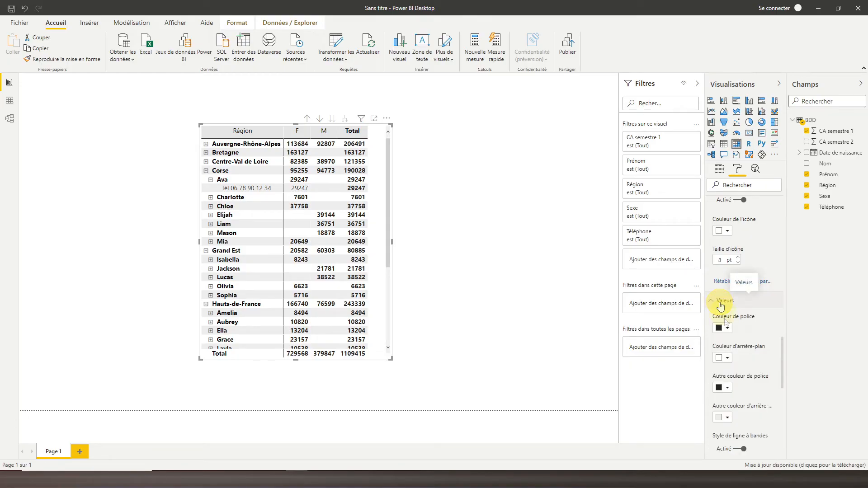
{"action": "scroll", "coordinate": [736, 338], "scroll_direction": "down", "scroll_amount": 1}
{"action": "scroll", "coordinate": [736, 338], "scroll_direction": "down", "scroll_amount": 1}
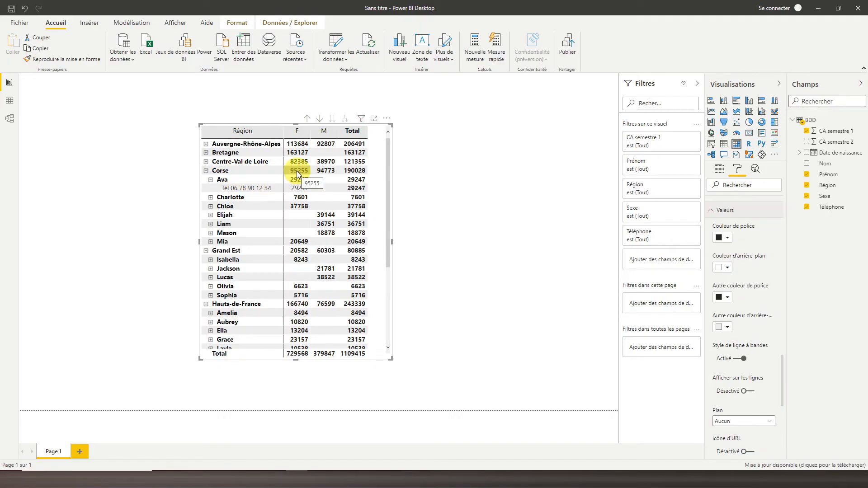
- Turn the matrix values' banded row style (Style de ligne à bandes) off and back on
{"action": "scroll", "coordinate": [740, 276], "scroll_direction": "down", "scroll_amount": 3}
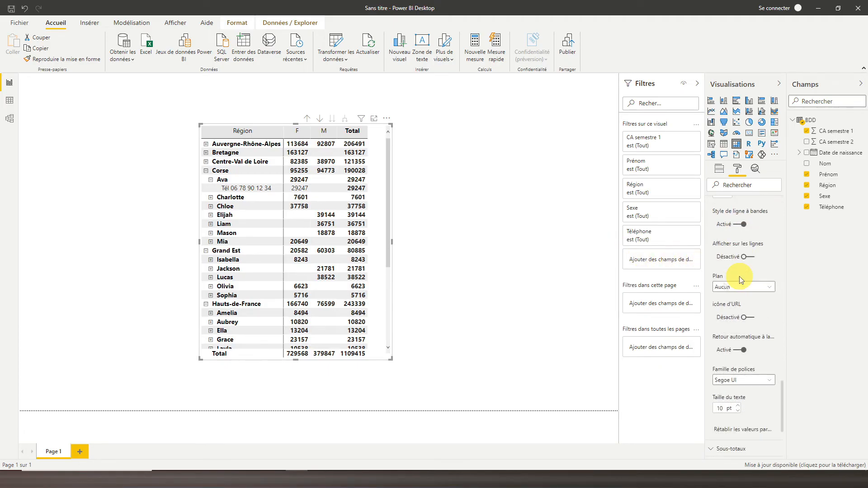
{"action": "left_click", "coordinate": [740, 223]}
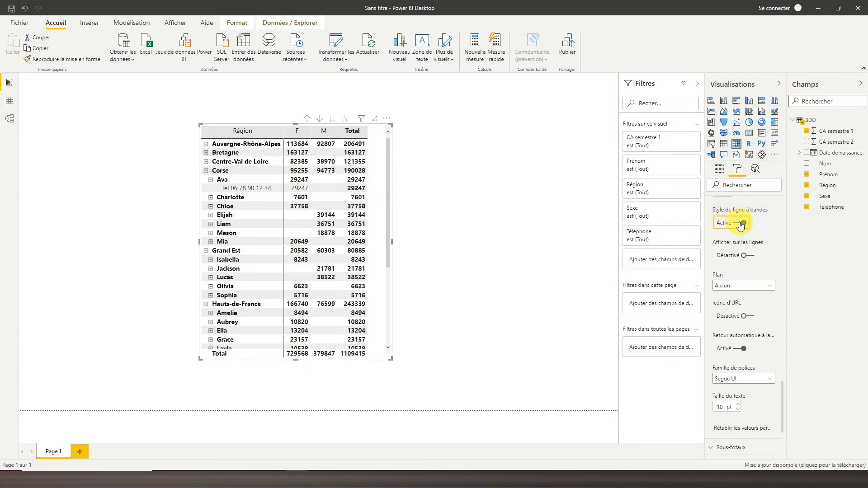
{"action": "left_click", "coordinate": [743, 224]}
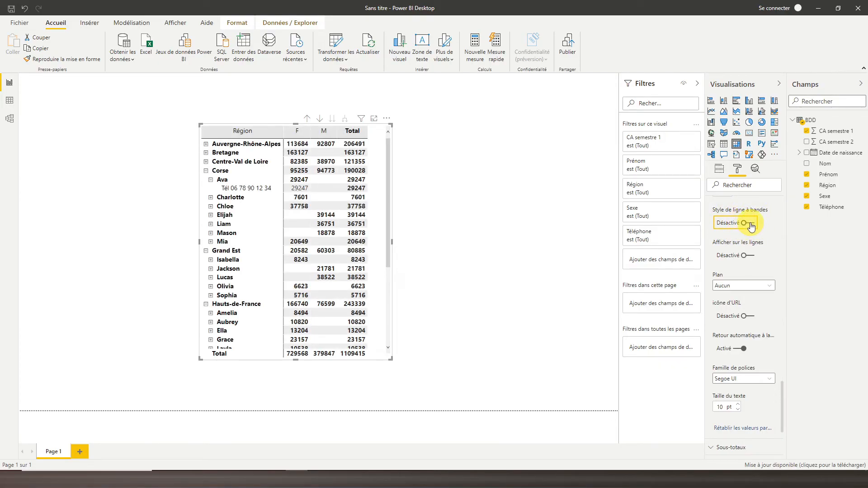
{"action": "left_click", "coordinate": [751, 226]}
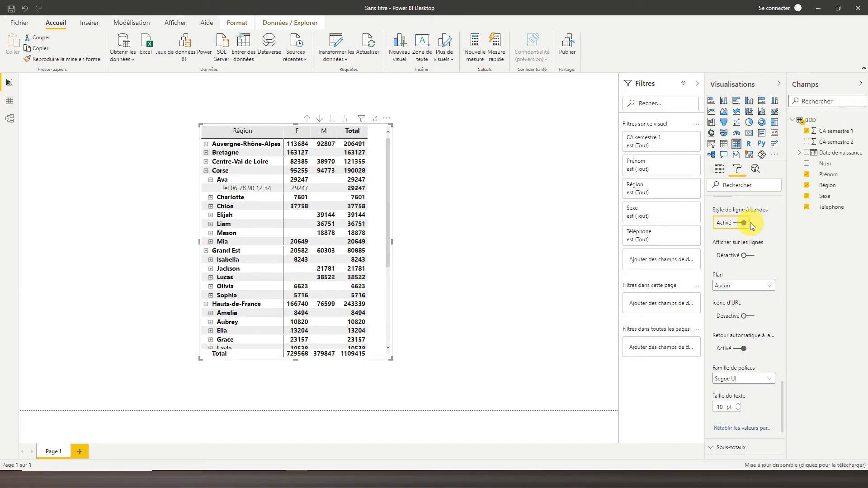
- Turn the column subtotals (Sous-totaux des colonnes) off and back on, and review the other subtotal options
{"action": "scroll", "coordinate": [748, 259], "scroll_direction": "down", "scroll_amount": 5}
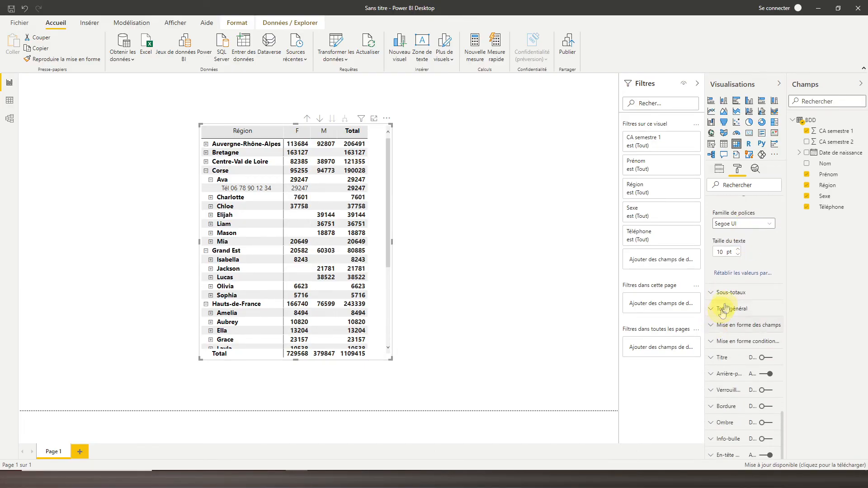
{"action": "left_click", "coordinate": [730, 293]}
{"action": "scroll", "coordinate": [729, 291], "scroll_direction": "down", "scroll_amount": 4}
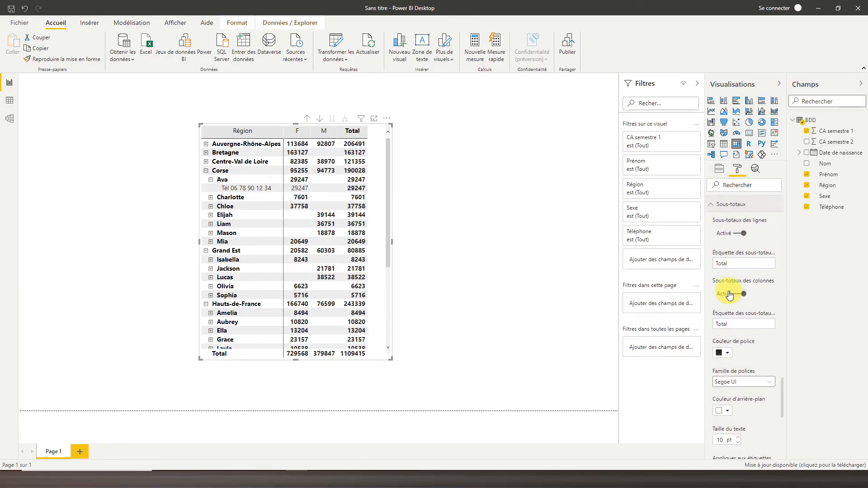
{"action": "left_click", "coordinate": [740, 262]}
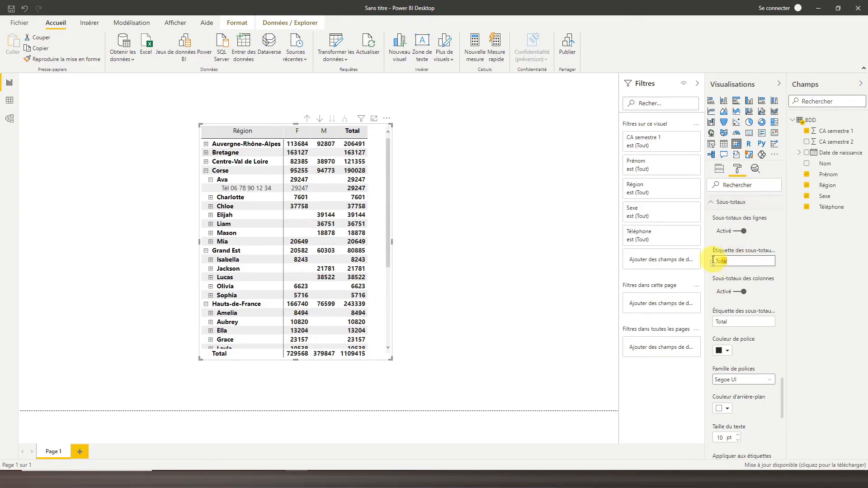
{"action": "left_click", "coordinate": [771, 291]}
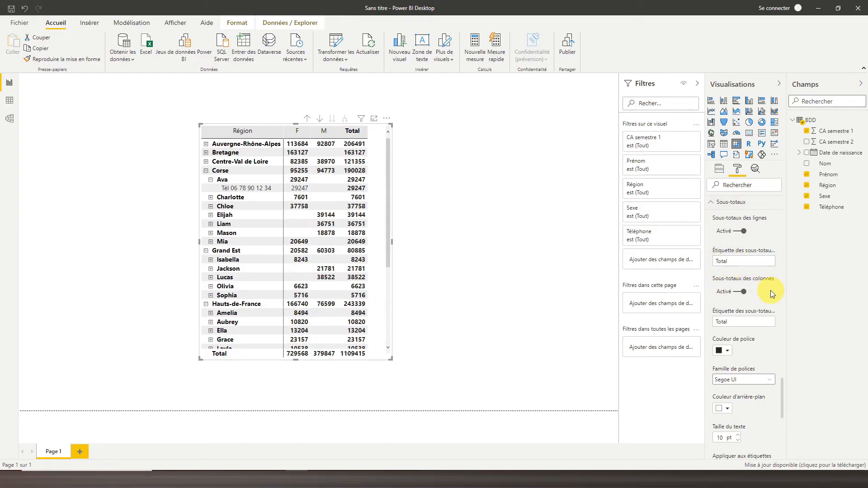
{"action": "left_click", "coordinate": [738, 293]}
{"action": "left_click", "coordinate": [737, 293]}
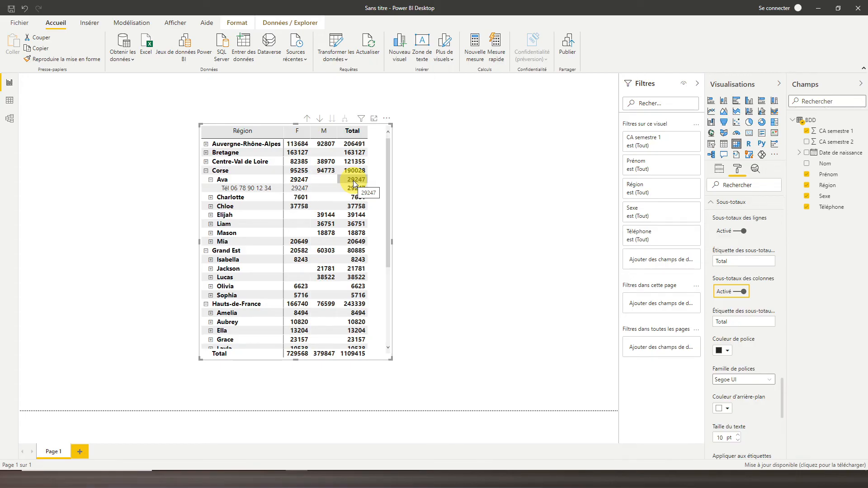
{"action": "scroll", "coordinate": [737, 303], "scroll_direction": "down", "scroll_amount": 3}
{"action": "scroll", "coordinate": [737, 303], "scroll_direction": "down", "scroll_amount": 1}
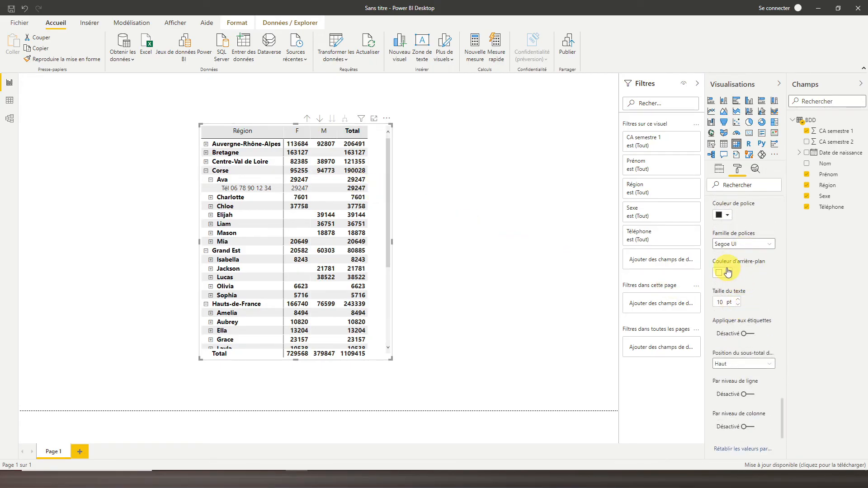
{"action": "scroll", "coordinate": [740, 300], "scroll_direction": "down", "scroll_amount": 3}
{"action": "scroll", "coordinate": [740, 298], "scroll_direction": "down", "scroll_amount": 1}
- Try red as the grand total's (Total général) font colour, and replace it with black
{"action": "left_click", "coordinate": [735, 309]}
{"action": "scroll", "coordinate": [734, 309], "scroll_direction": "down", "scroll_amount": 2}
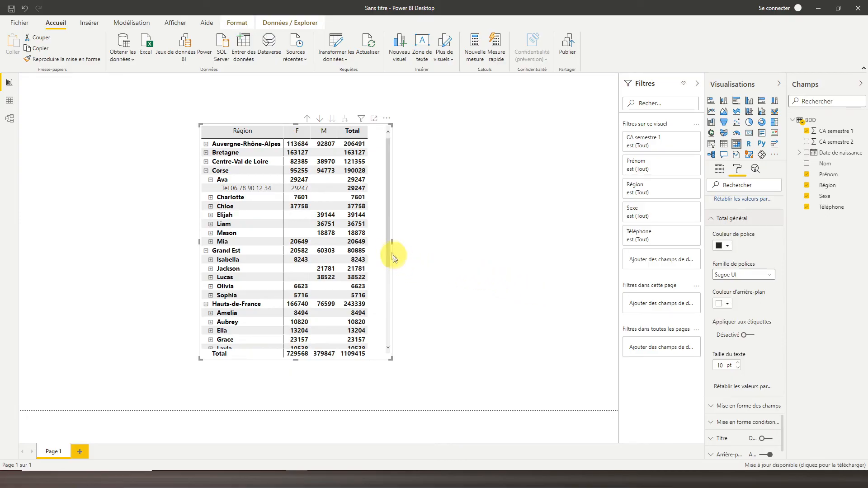
{"action": "left_click_drag", "start_coordinate": [390, 250], "coordinate": [390, 359]}
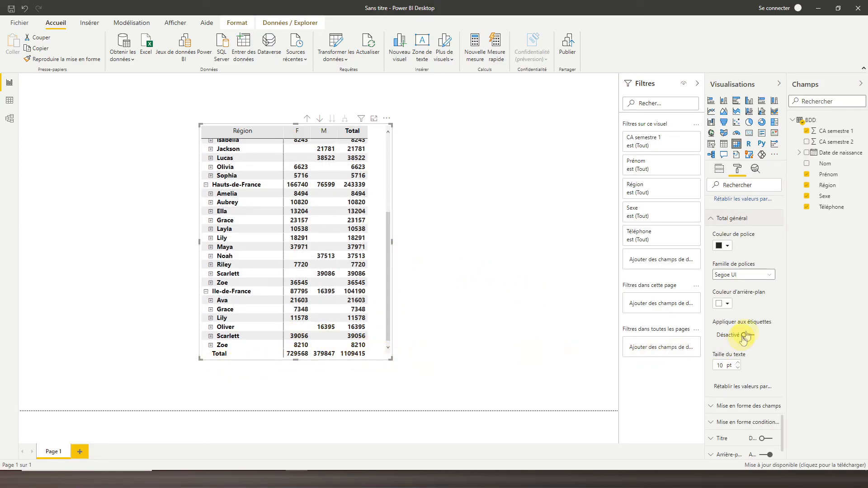
{"action": "left_click", "coordinate": [732, 250]}
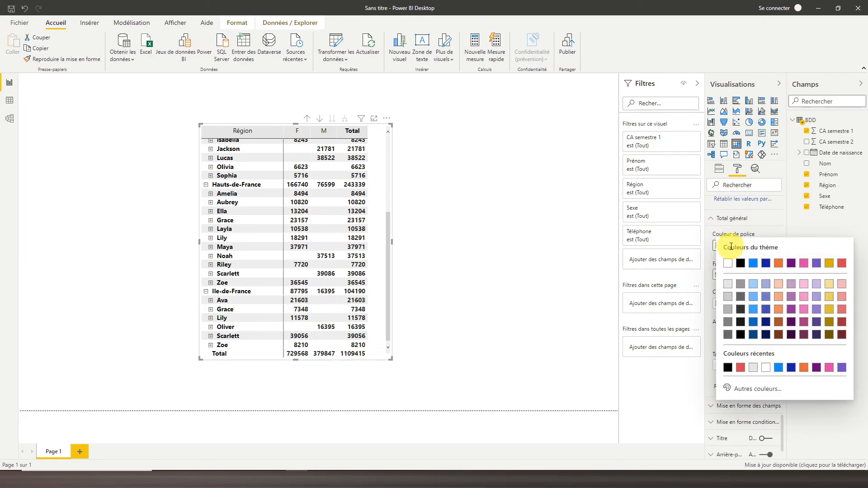
{"action": "left_click", "coordinate": [842, 260]}
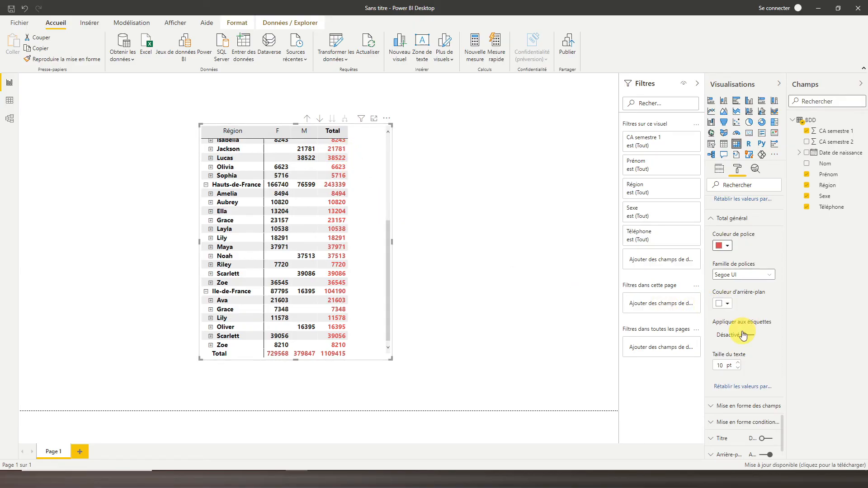
{"action": "left_click", "coordinate": [725, 248]}
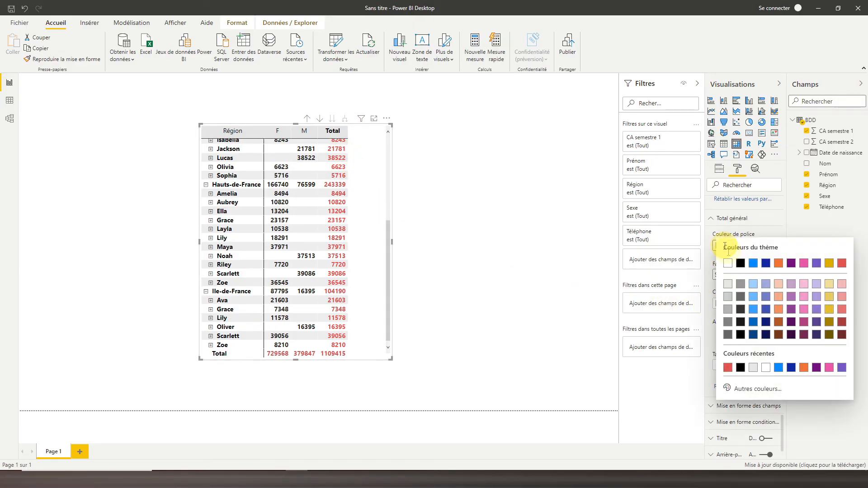
{"action": "left_click", "coordinate": [742, 265]}
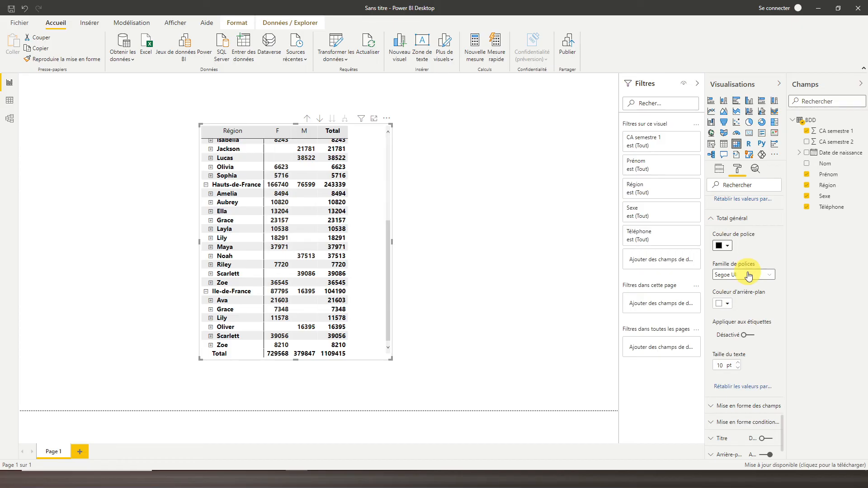
- Examine the field formatting options (Mise en forme des champs) of CA semestre 1, including the available display units
{"action": "scroll", "coordinate": [747, 269], "scroll_direction": "down", "scroll_amount": 3}
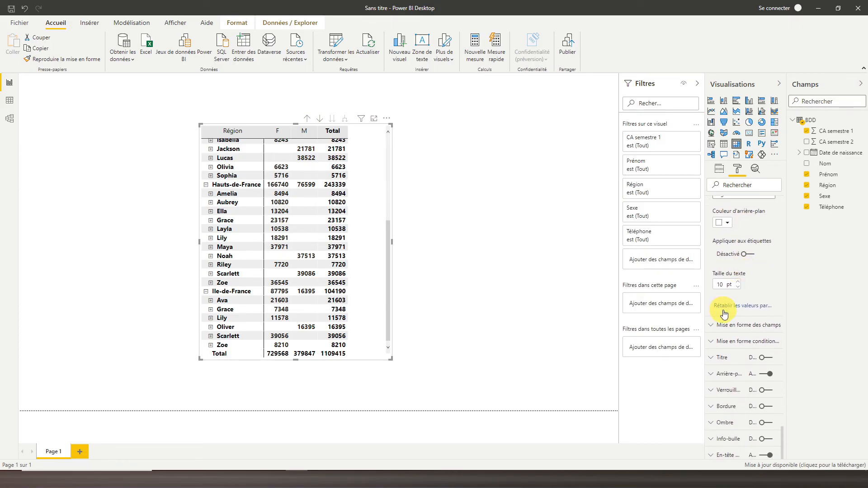
{"action": "left_click", "coordinate": [734, 327]}
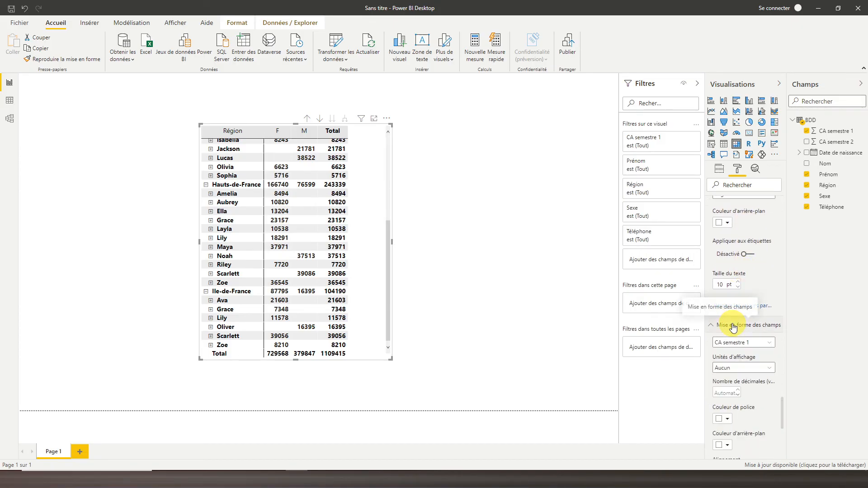
{"action": "scroll", "coordinate": [734, 325], "scroll_direction": "down", "scroll_amount": 3}
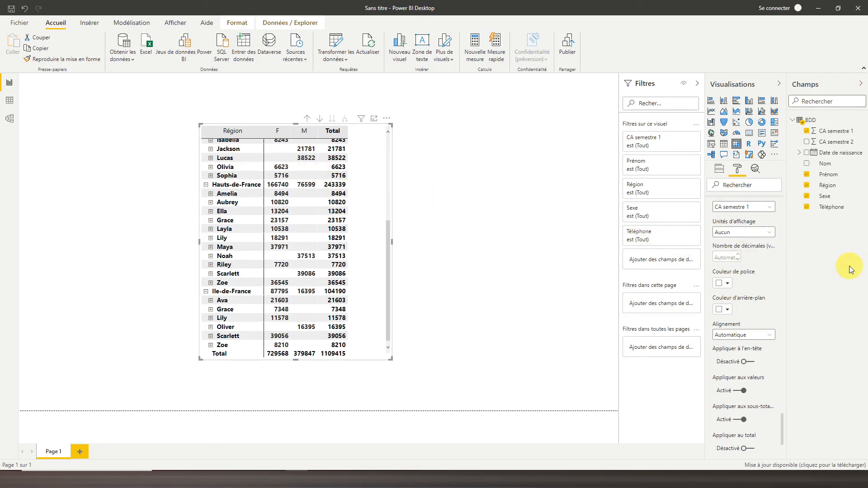
{"action": "left_click", "coordinate": [737, 233]}
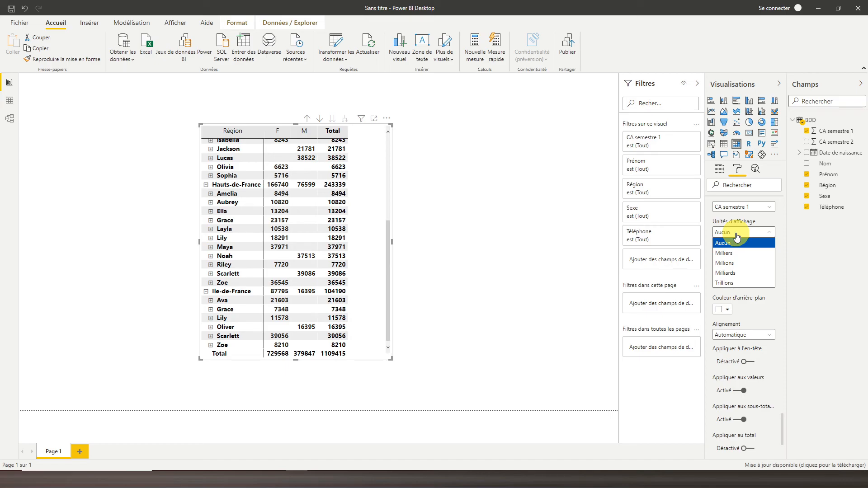
{"action": "left_click", "coordinate": [738, 235]}
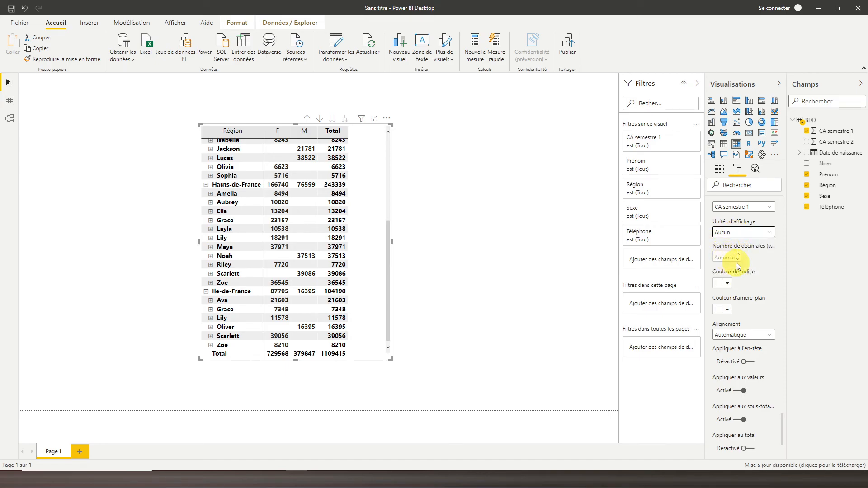
{"action": "scroll", "coordinate": [759, 292], "scroll_direction": "down", "scroll_amount": 1}
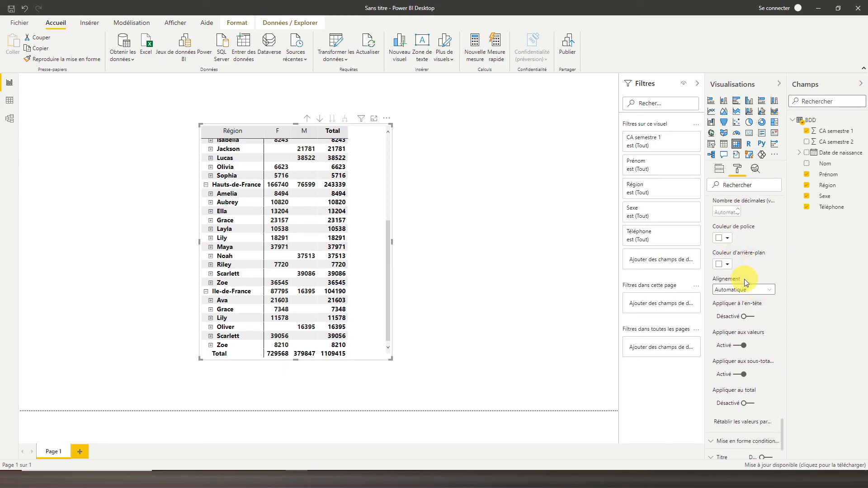
{"action": "scroll", "coordinate": [745, 283], "scroll_direction": "down", "scroll_amount": 2}
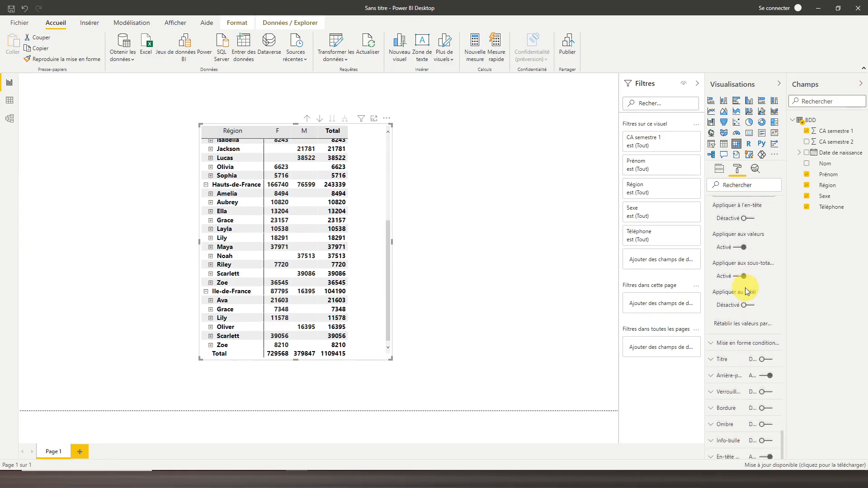
- Enable the matrix title with the text "Mon tableau" and centre it
{"action": "left_click", "coordinate": [729, 358]}
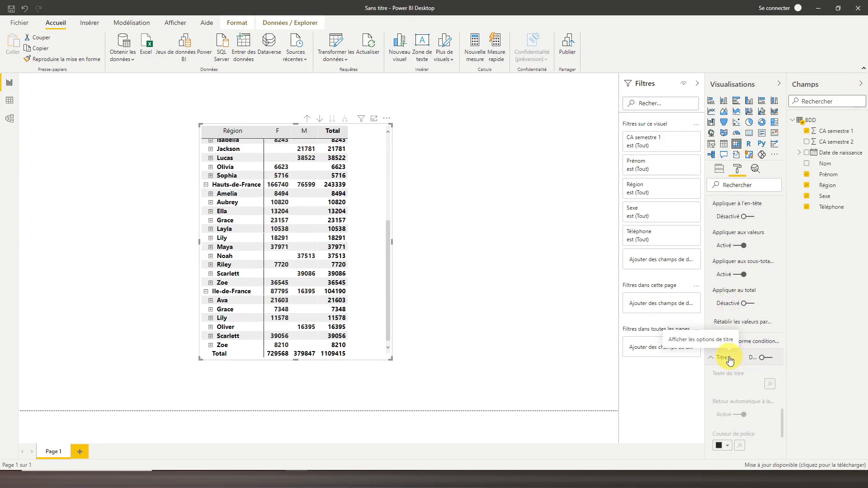
{"action": "scroll", "coordinate": [729, 357], "scroll_direction": "down", "scroll_amount": 1}
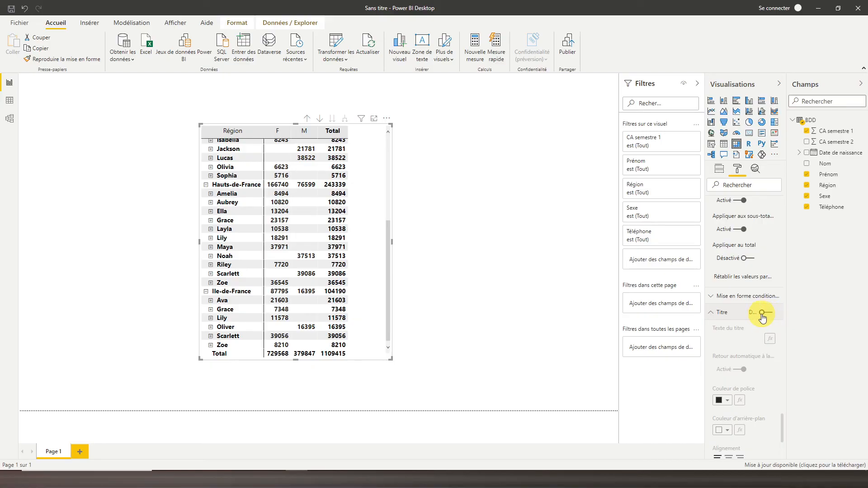
{"action": "left_click", "coordinate": [765, 313]}
{"action": "left_click", "coordinate": [733, 340]}
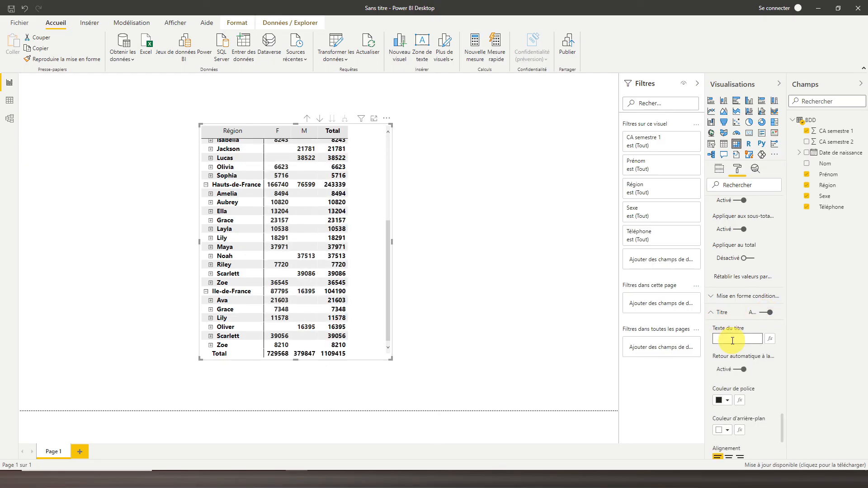
{"action": "type", "text": "Mon tableau"}
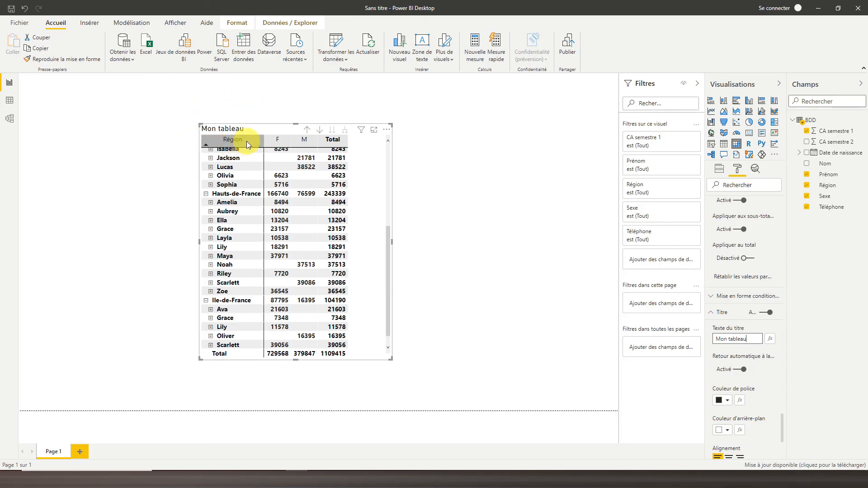
{"action": "scroll", "coordinate": [719, 344], "scroll_direction": "down", "scroll_amount": 2}
{"action": "left_click", "coordinate": [730, 372]}
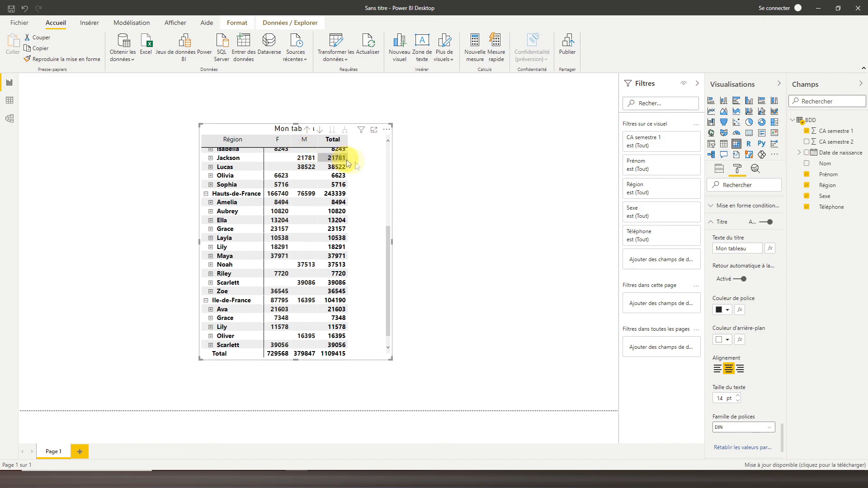
- Narrow the matrix to remove the empty space beside the Total column, and extend its upper edge slightly upwards
{"action": "left_click", "coordinate": [393, 243]}
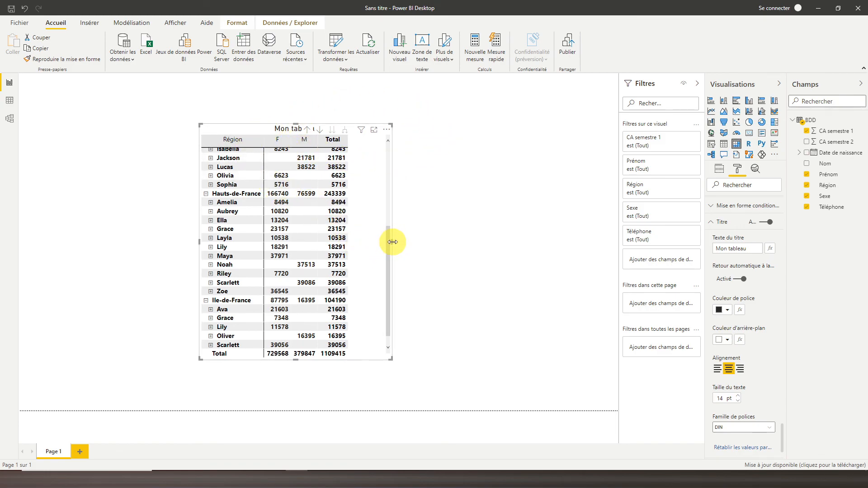
{"action": "left_click", "coordinate": [369, 229]}
{"action": "left_click_drag", "start_coordinate": [388, 241], "coordinate": [359, 237]}
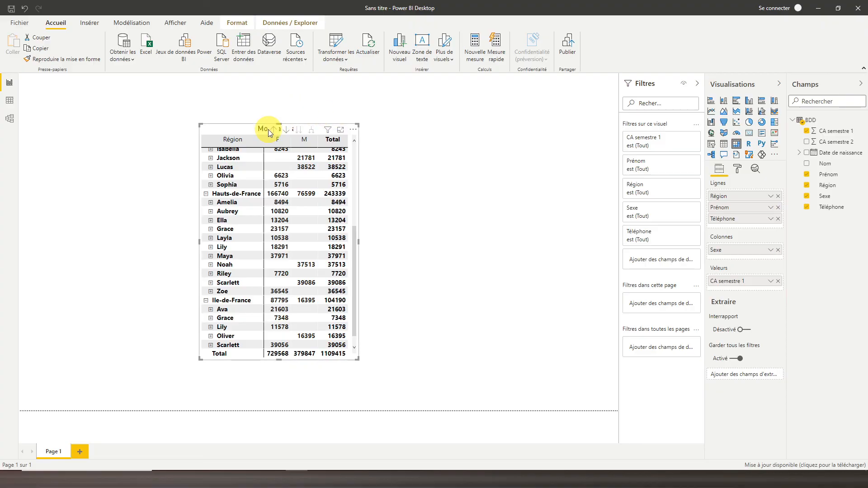
{"action": "left_click_drag", "start_coordinate": [281, 122], "coordinate": [281, 112]}
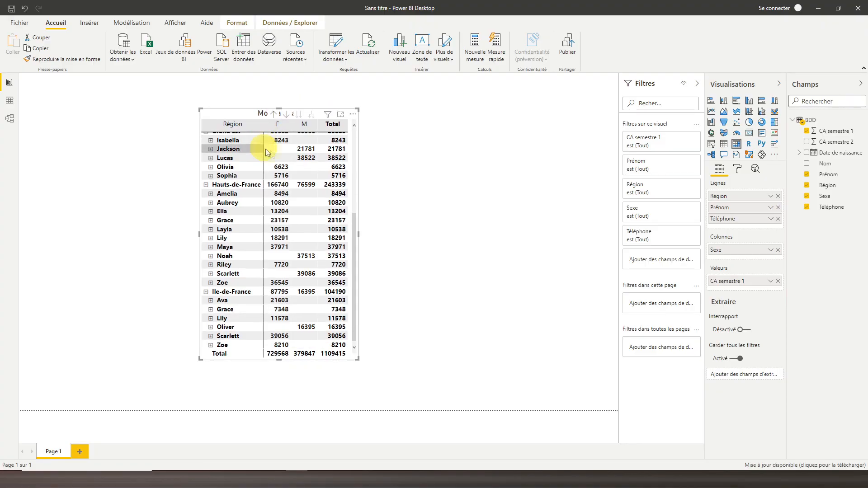
{"action": "left_click", "coordinate": [178, 134]}
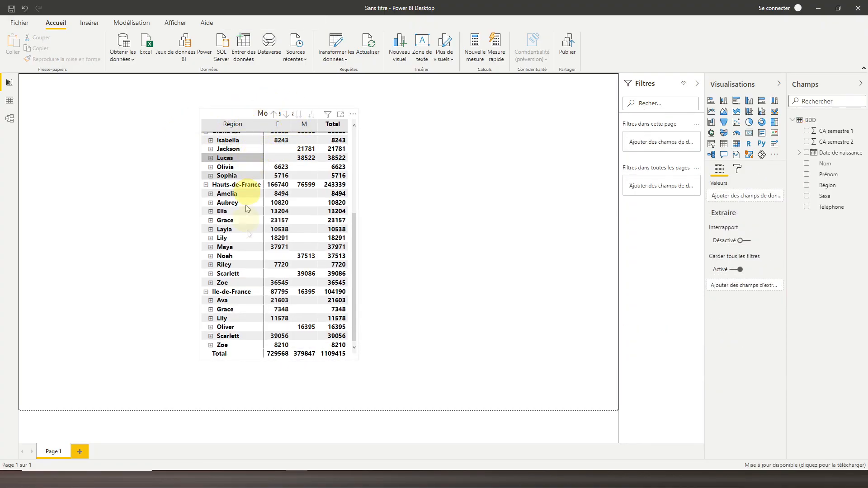
- Examine the matrix's background settings (Arrière-plan) and remaining format sections, and check its analytics options
{"action": "left_click", "coordinate": [223, 116]}
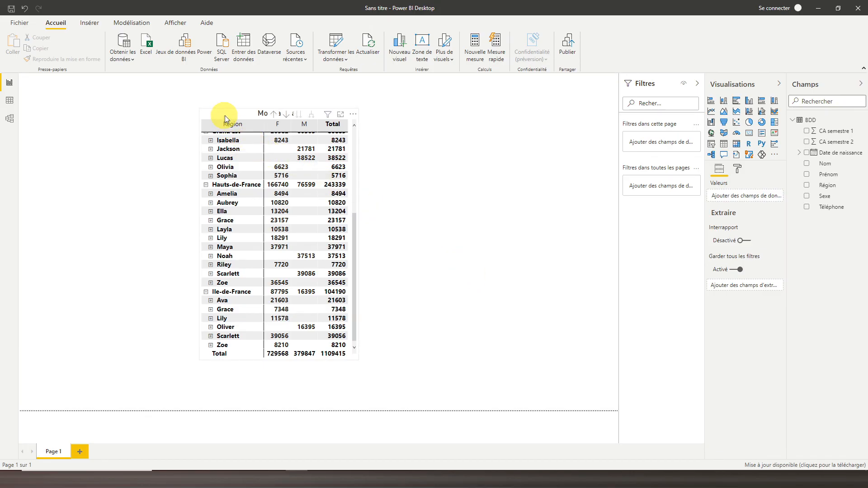
{"action": "left_click", "coordinate": [738, 169]}
{"action": "scroll", "coordinate": [744, 310], "scroll_direction": "down", "scroll_amount": 1}
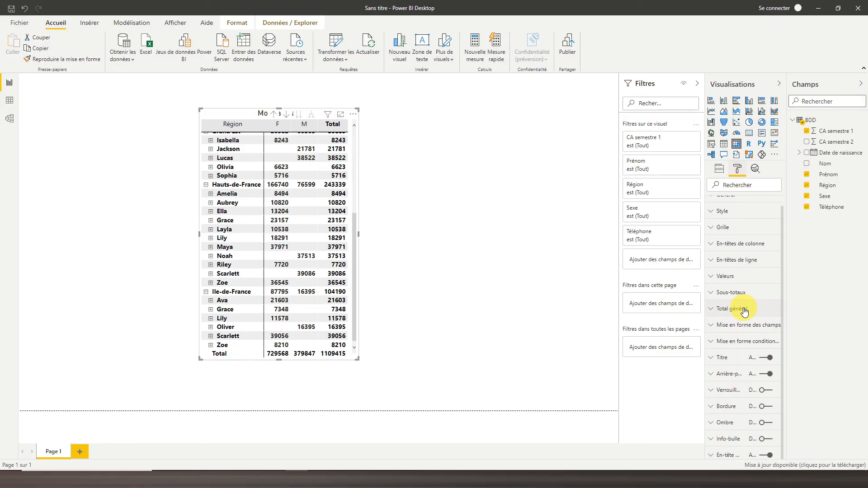
{"action": "left_click", "coordinate": [724, 375]}
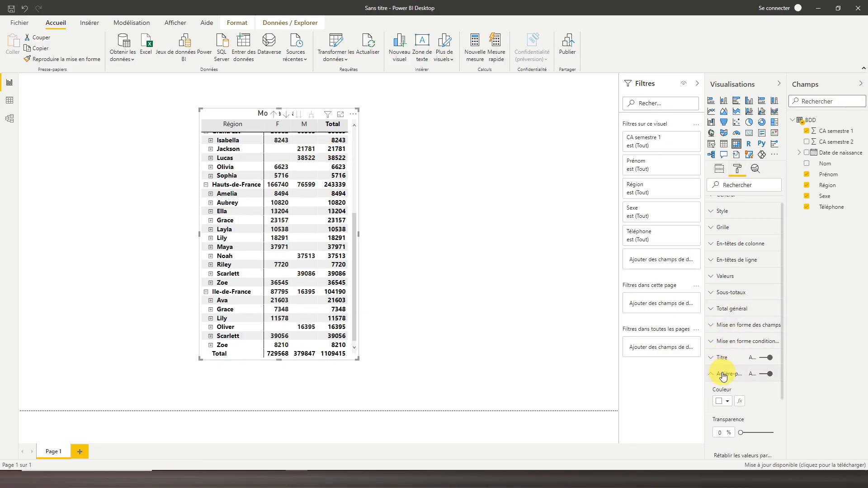
{"action": "scroll", "coordinate": [723, 376], "scroll_direction": "down", "scroll_amount": 3}
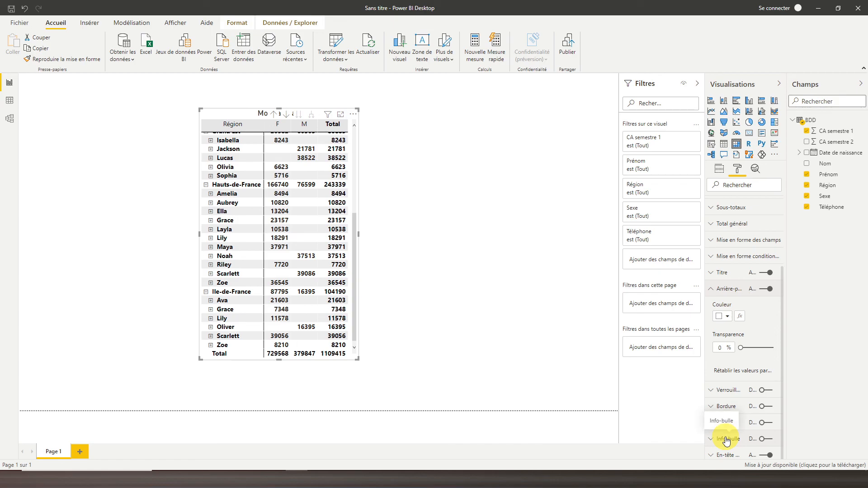
{"action": "left_click", "coordinate": [756, 170]}
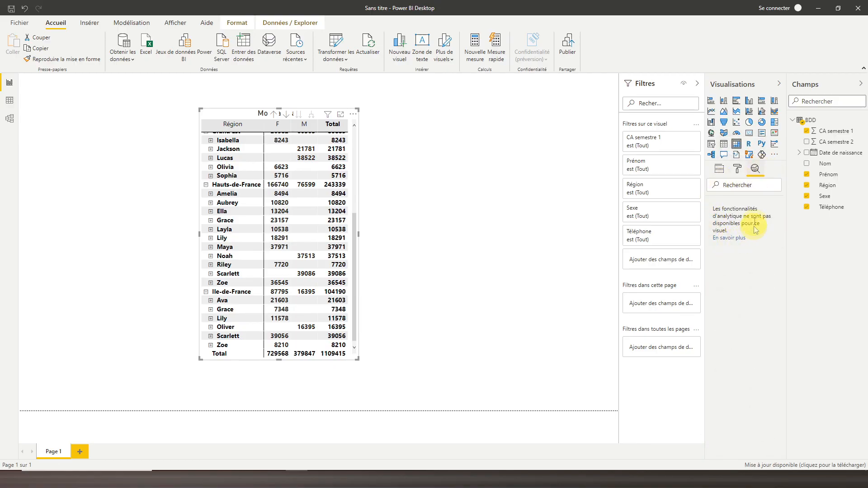